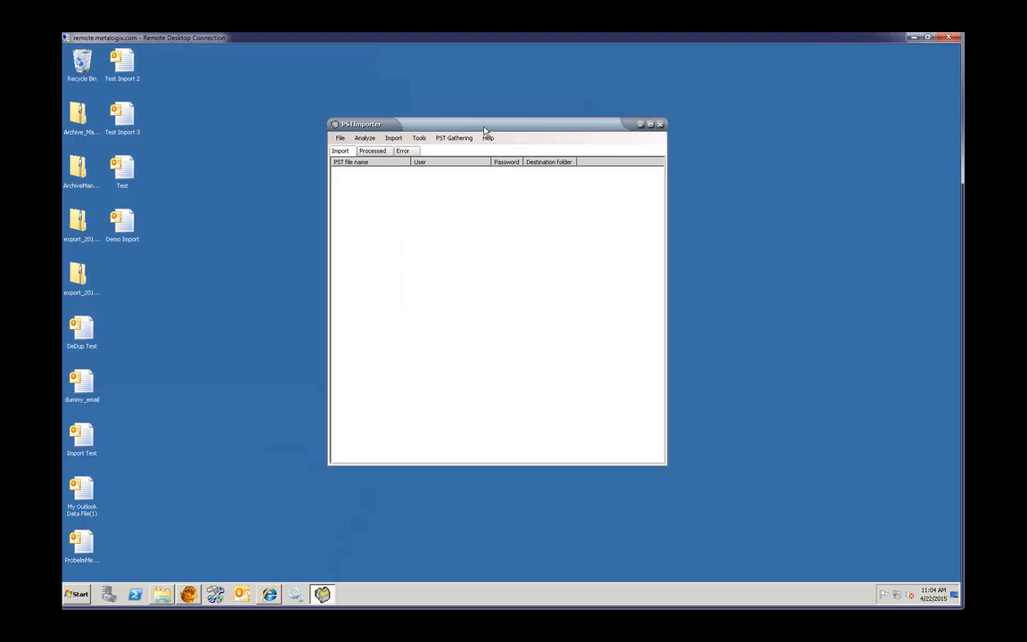
Review the importer's folder paths and its default owner and destination options, leaving them unchanged
{"action": "left_click", "coordinate": [417, 141]}
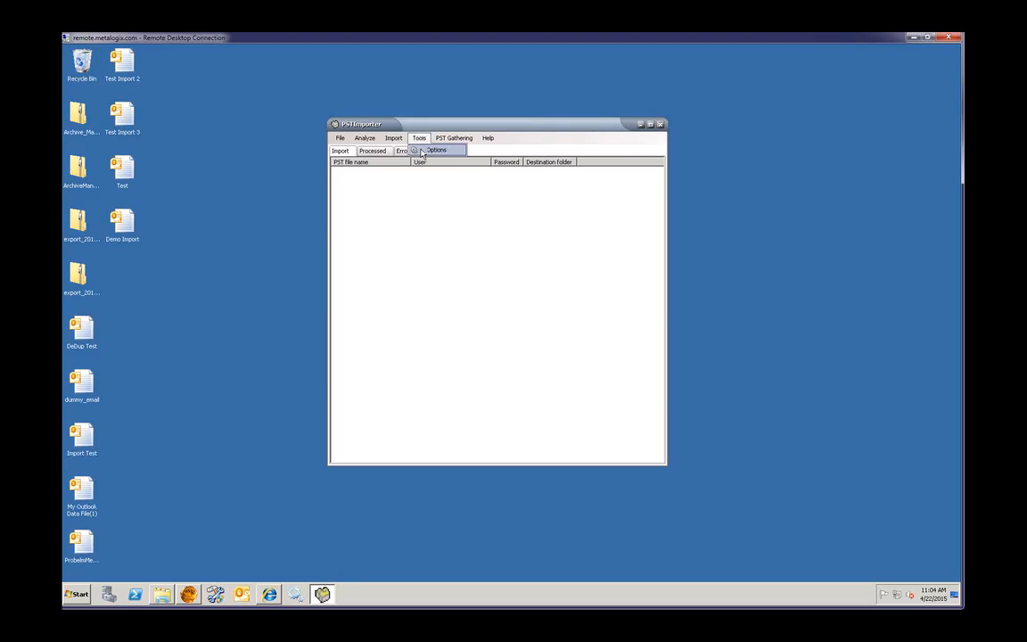
{"action": "left_click", "coordinate": [425, 151]}
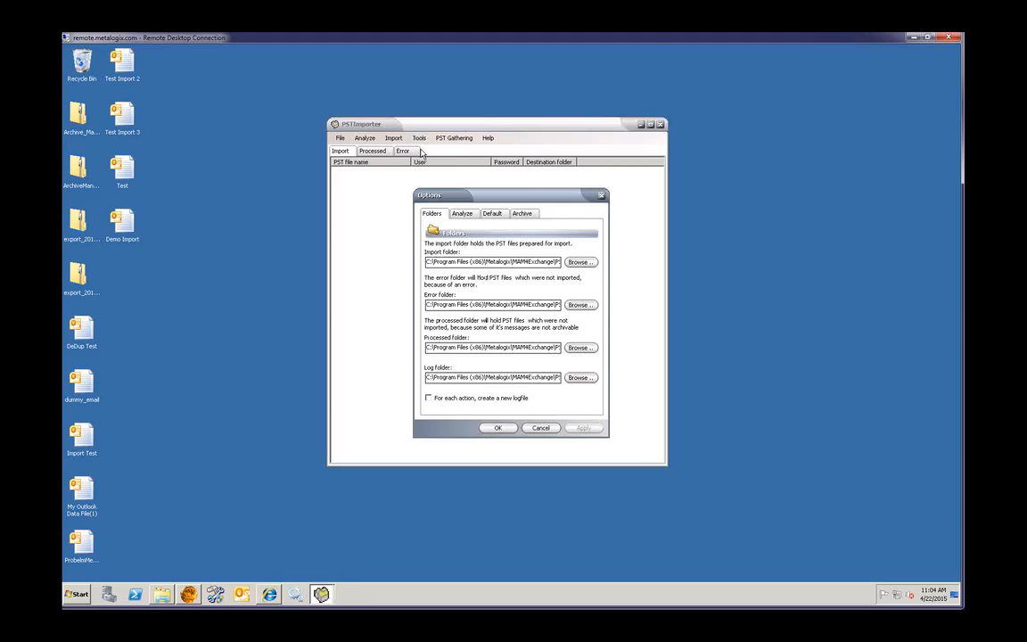
{"action": "left_click", "coordinate": [491, 216]}
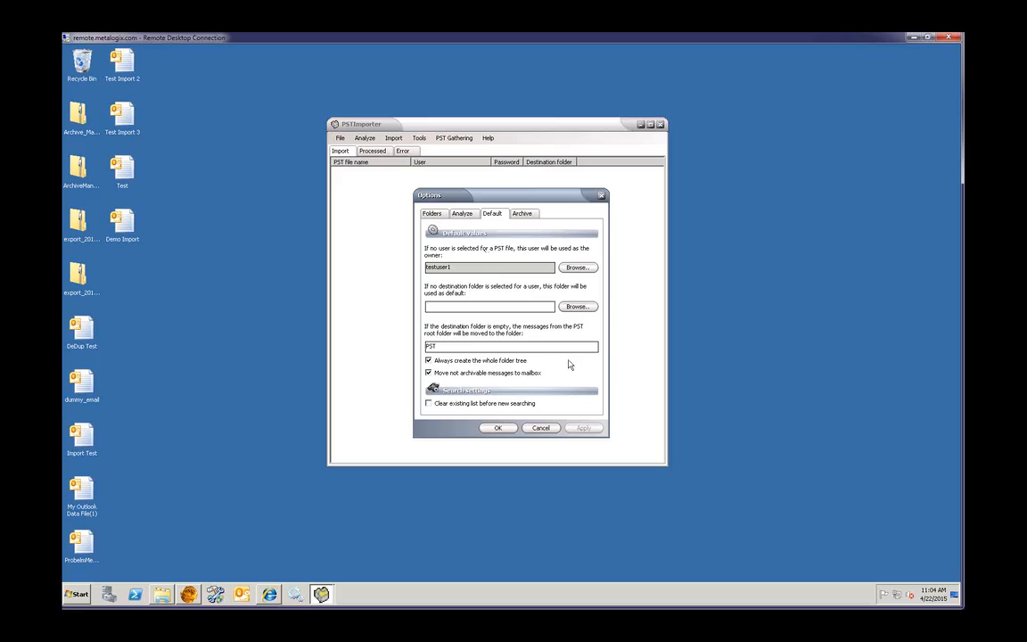
{"action": "left_click", "coordinate": [540, 428]}
Add the Demo Import PST file from the Desktop to the import list
{"action": "left_click", "coordinate": [339, 137]}
{"action": "left_click", "coordinate": [348, 151]}
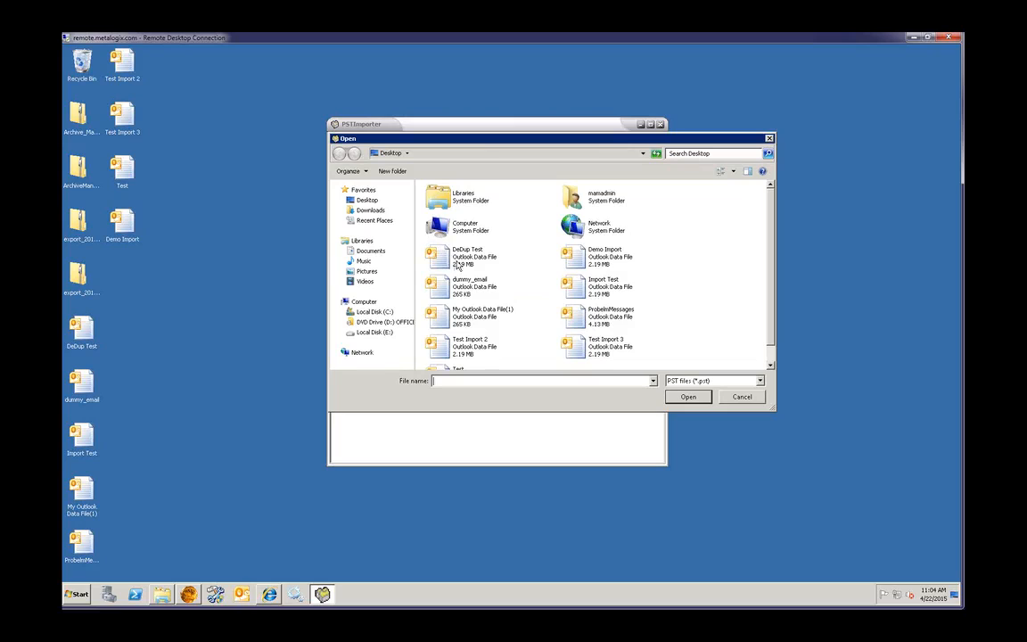
{"action": "left_click", "coordinate": [599, 256]}
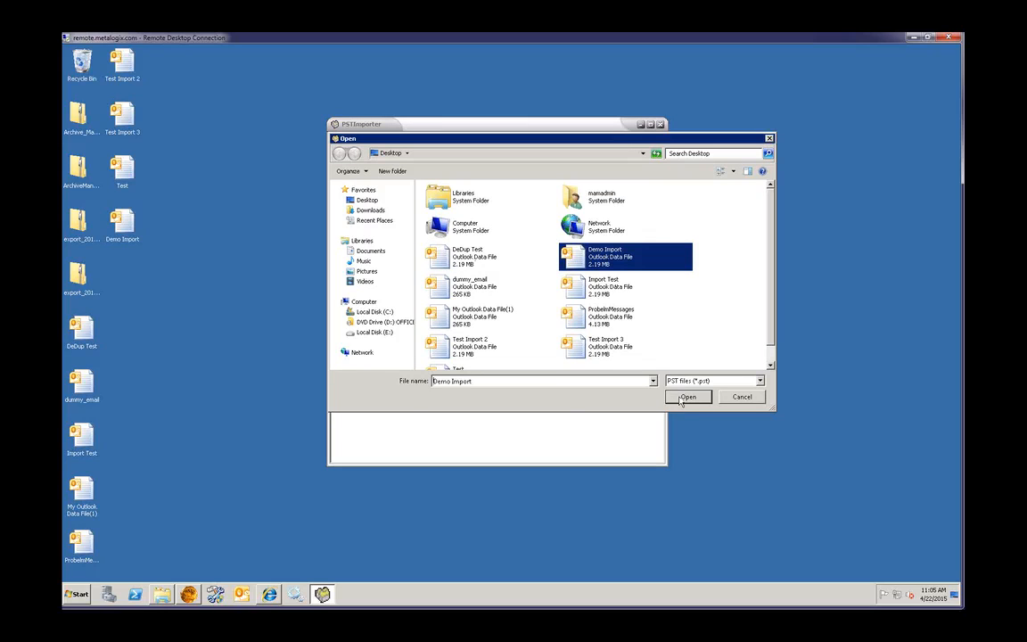
{"action": "left_click", "coordinate": [679, 397]}
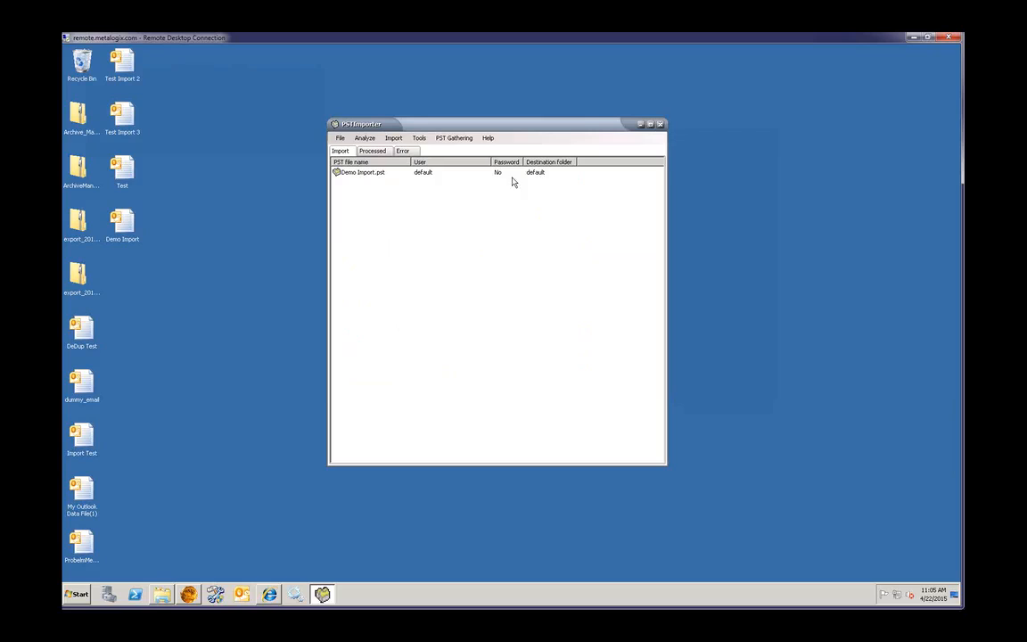
Inspect the mailboxes available as default owner in the default-value options, keeping the current selection
{"action": "left_click", "coordinate": [419, 138]}
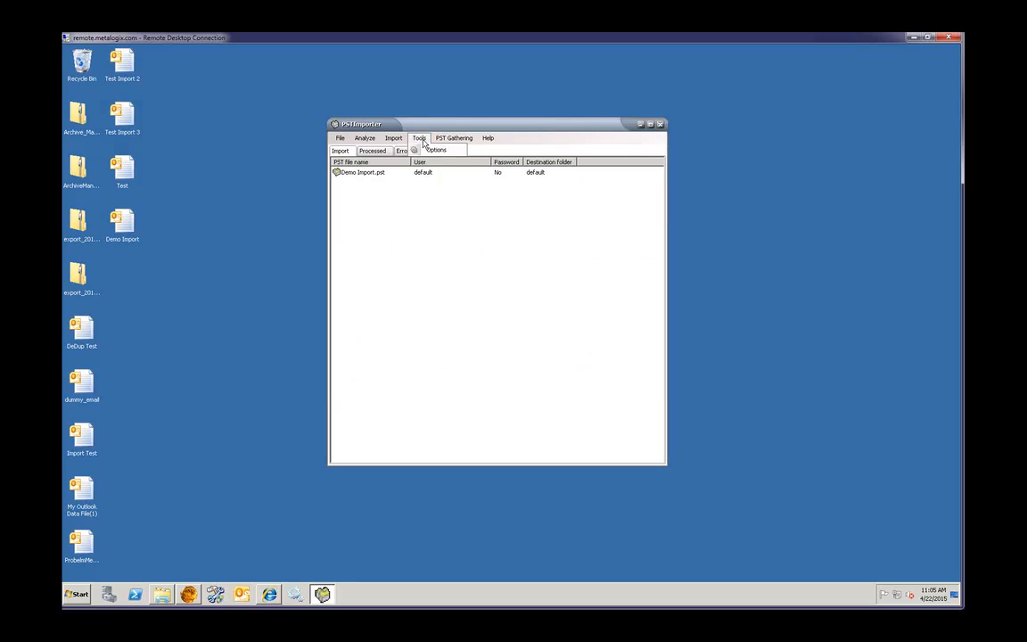
{"action": "left_click", "coordinate": [436, 150]}
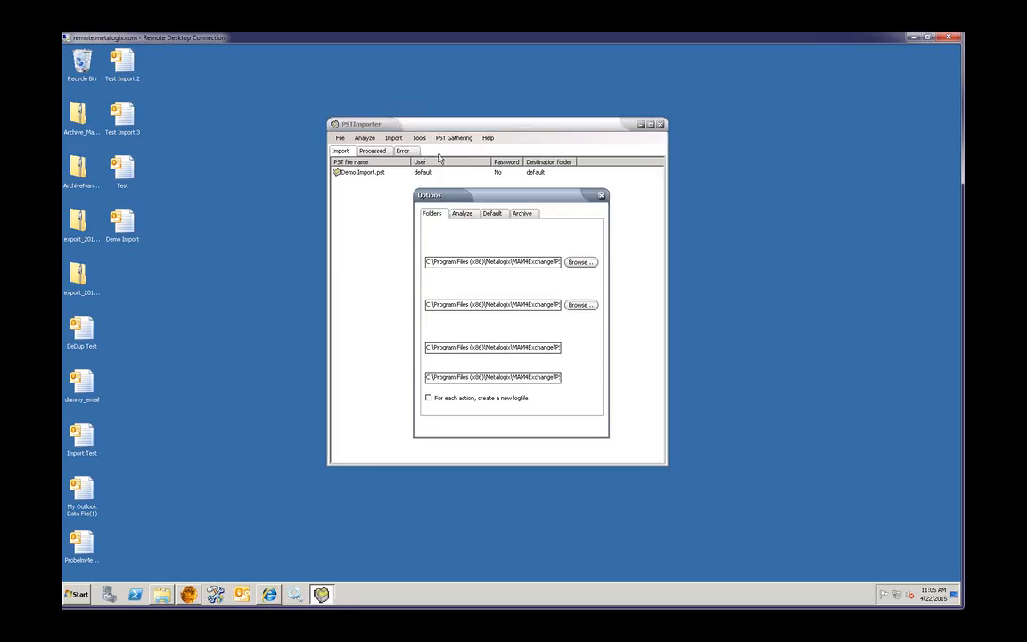
{"action": "left_click", "coordinate": [492, 213]}
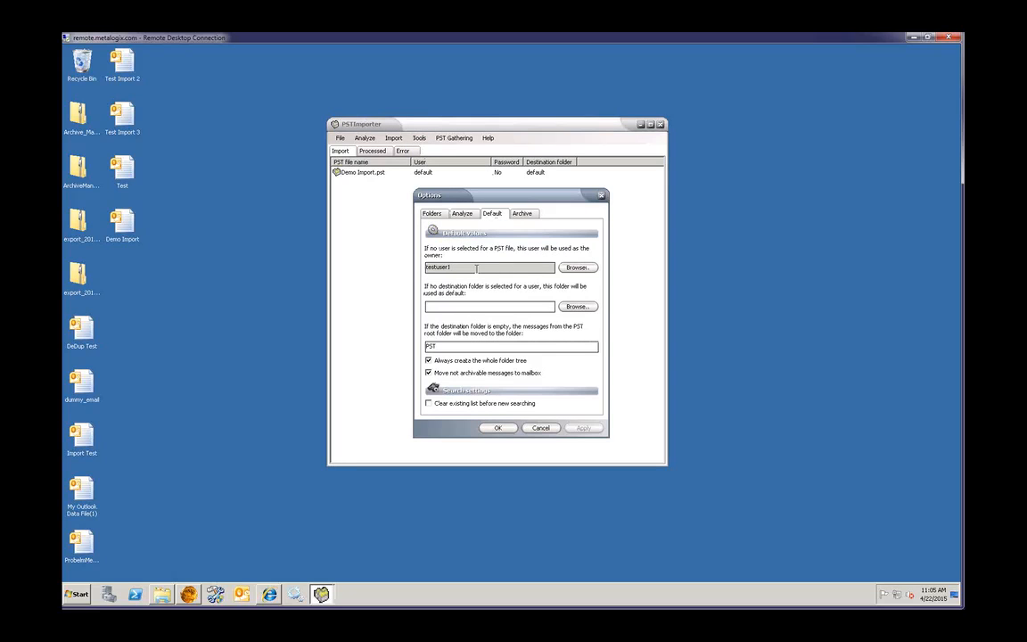
{"action": "left_click", "coordinate": [576, 268]}
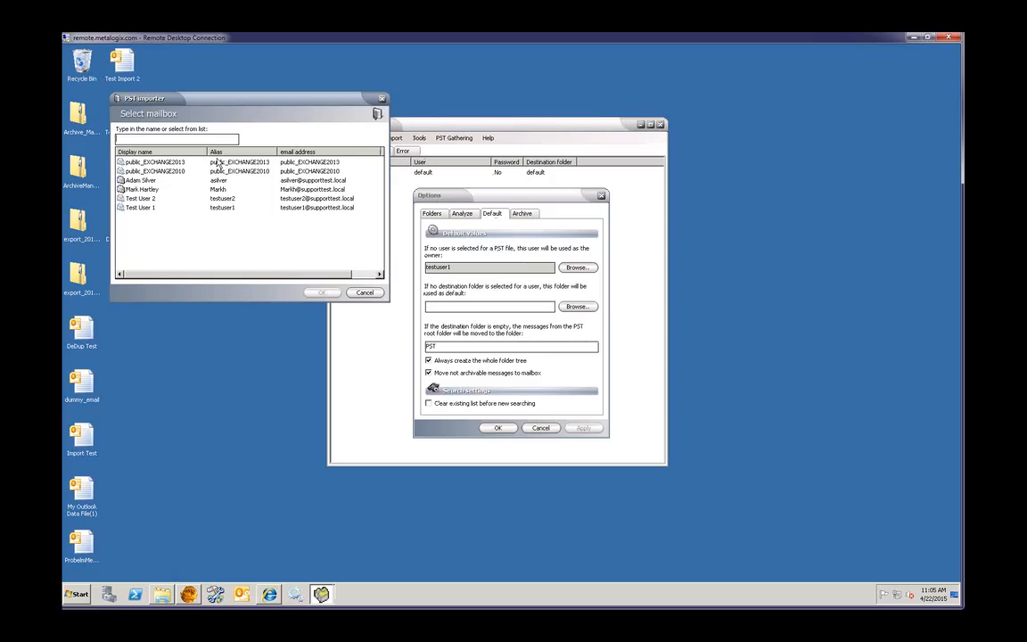
{"action": "left_click", "coordinate": [364, 293]}
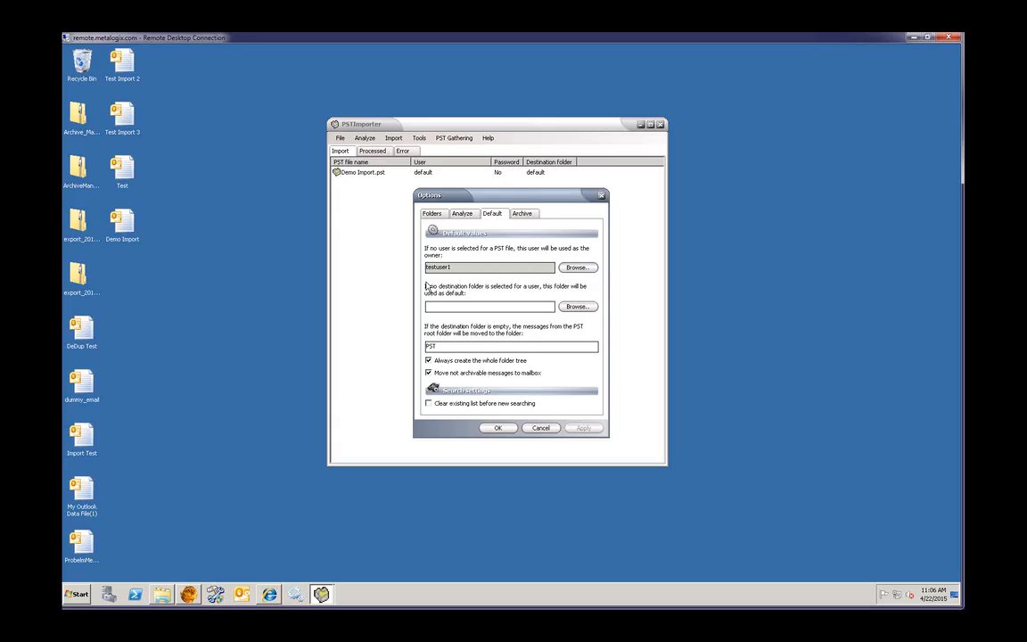
Try PST as the default destination folder for users without one, and clear that entry again
{"action": "left_click", "coordinate": [464, 305]}
{"action": "type", "text": "PST"}
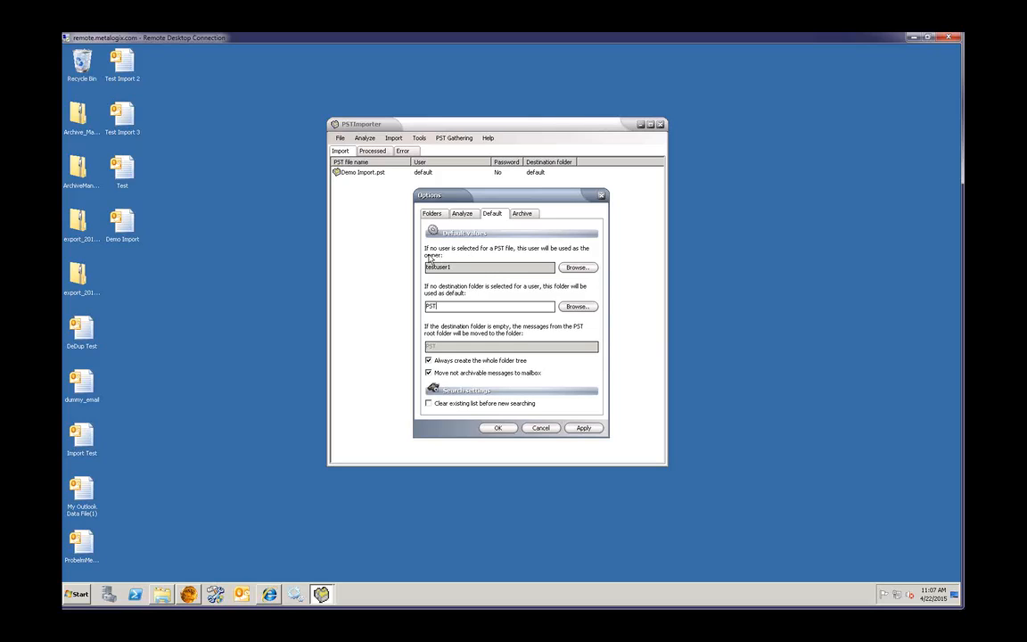
{"action": "double_click", "coordinate": [428, 305]}
{"action": "key", "text": "BackSpace"}
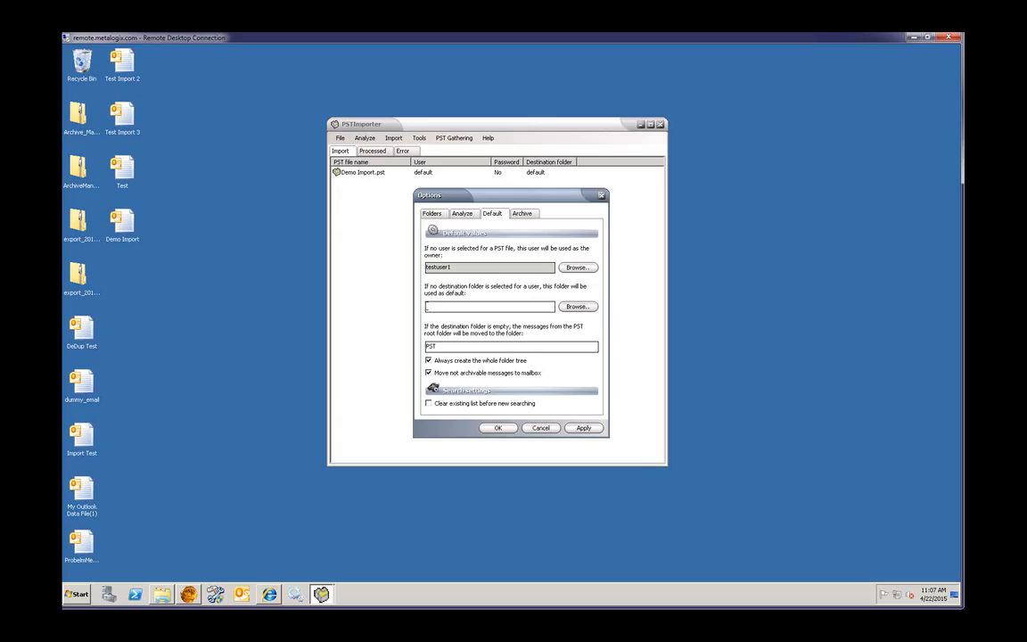
Try to save the default options with the folder name for PST root messages left empty
{"action": "left_click", "coordinate": [445, 345]}
{"action": "left_click_drag", "start_coordinate": [446, 344], "coordinate": [422, 351]}
{"action": "key", "text": "Delete"}
{"action": "left_click", "coordinate": [500, 428]}
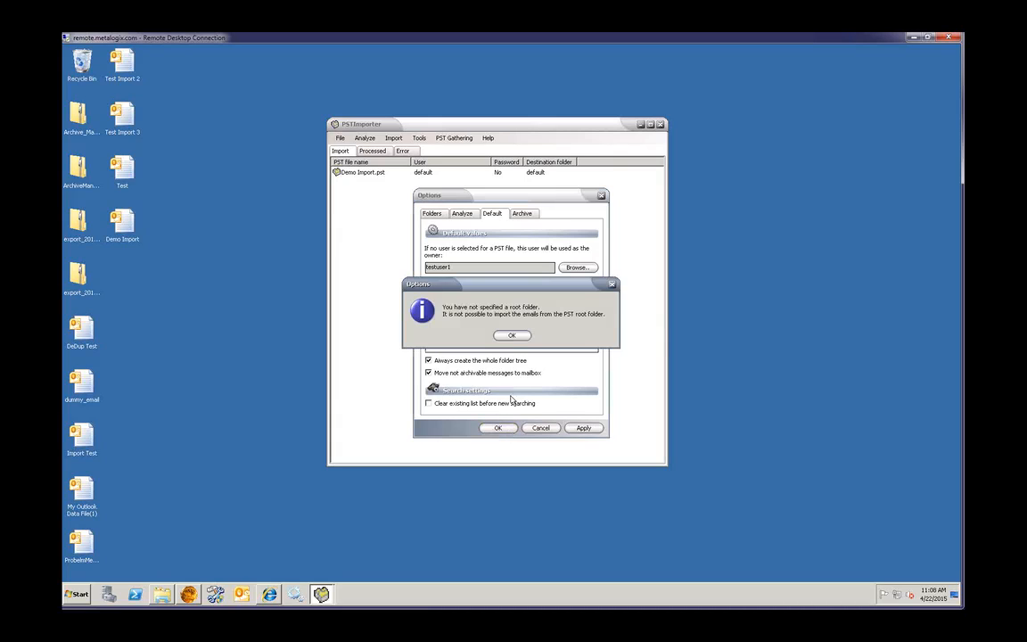
{"action": "left_click", "coordinate": [511, 336]}
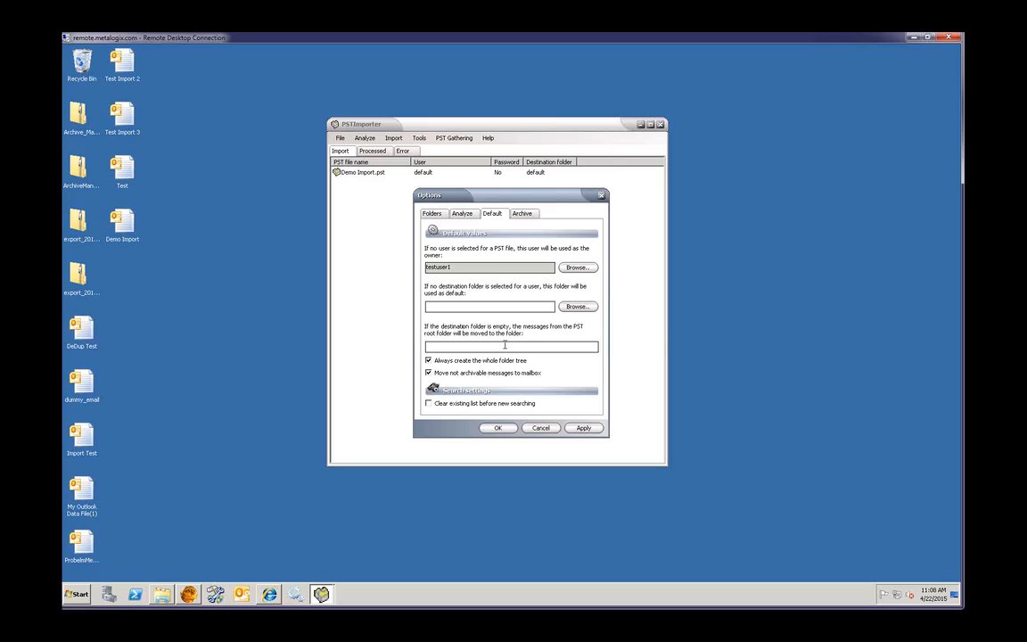
Set the folder for PST root messages to PST, keep moving non-archivable messages to the mailbox enabled, and save the options
{"action": "type", "text": "PST"}
{"action": "left_click", "coordinate": [428, 373]}
{"action": "left_click", "coordinate": [429, 374]}
{"action": "left_click", "coordinate": [504, 430]}
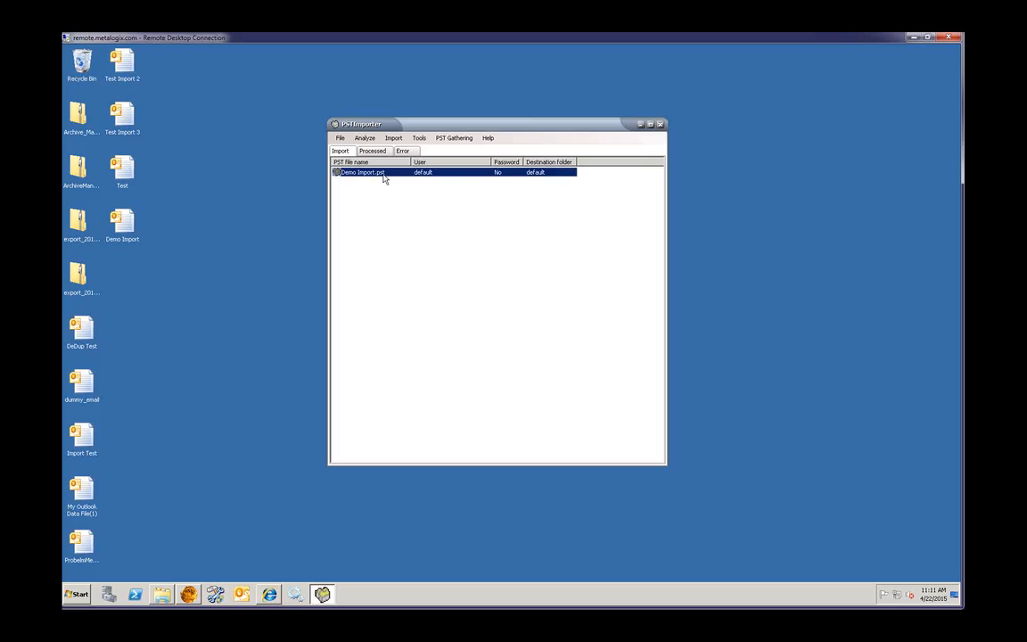
Try out analyzing before every import and the From-count and To-count owner choices in the analysis options
{"action": "left_click", "coordinate": [419, 139]}
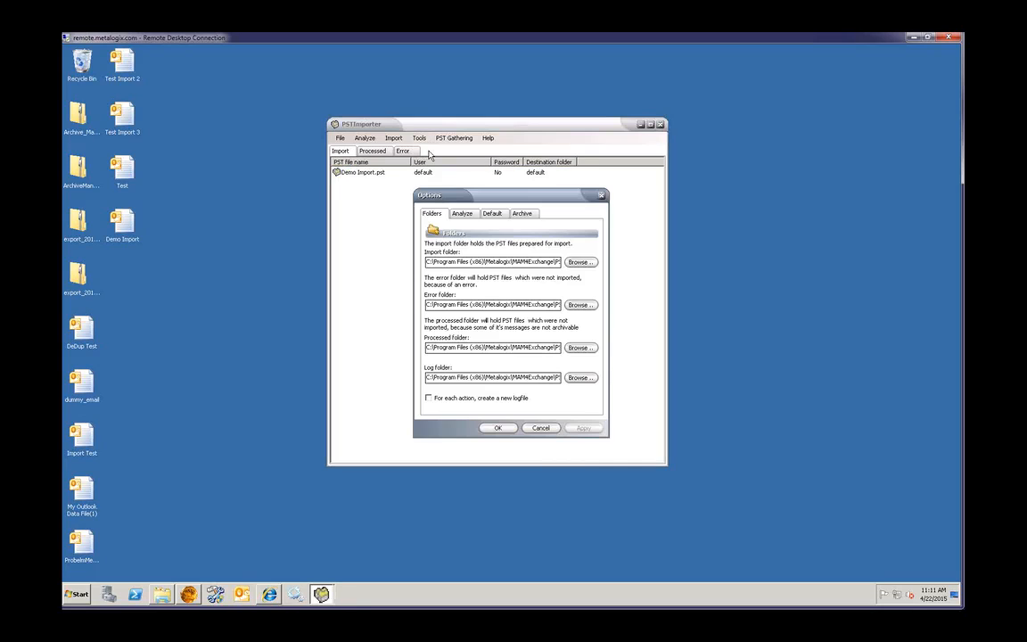
{"action": "left_click", "coordinate": [463, 214]}
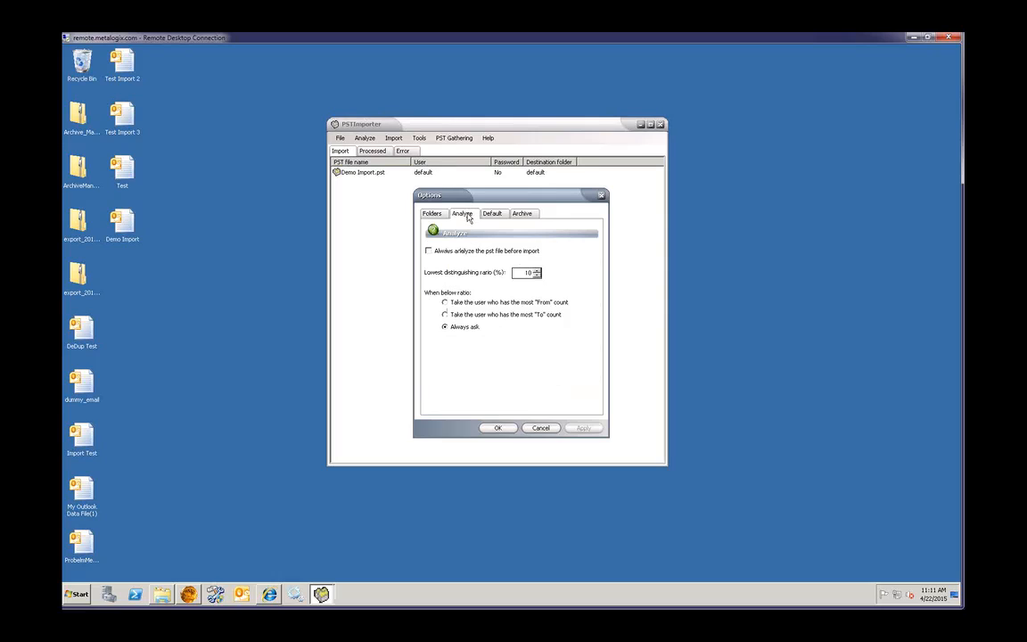
{"action": "left_click", "coordinate": [429, 251]}
{"action": "left_click", "coordinate": [428, 251]}
{"action": "left_click", "coordinate": [446, 314]}
{"action": "left_click", "coordinate": [459, 302]}
Try a lowest distinguishing ratio of 6 with the below-ratio owner choices, and discard the analysis option changes
{"action": "left_click_drag", "start_coordinate": [524, 271], "coordinate": [537, 272]}
{"action": "left_click", "coordinate": [446, 303]}
{"action": "left_click", "coordinate": [447, 318]}
{"action": "left_click_drag", "start_coordinate": [525, 272], "coordinate": [538, 271]}
{"action": "type", "text": "6"}
{"action": "left_click", "coordinate": [454, 314]}
{"action": "left_click", "coordinate": [540, 429]}
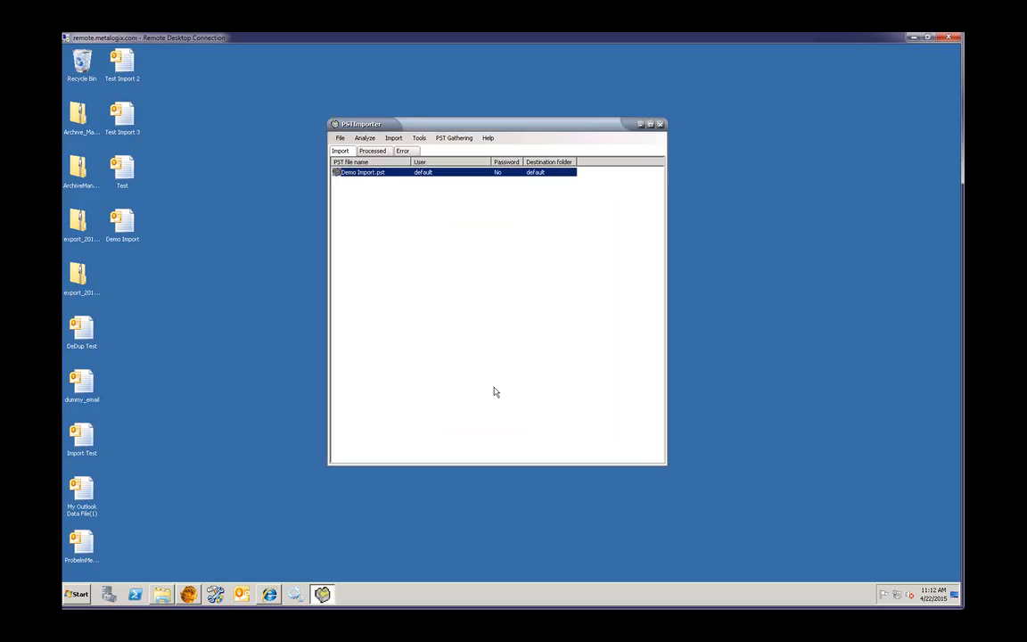
Analyze Demo Import.pst for possible owners and widen the results window to show the Ratio column
{"action": "right_click", "coordinate": [378, 177]}
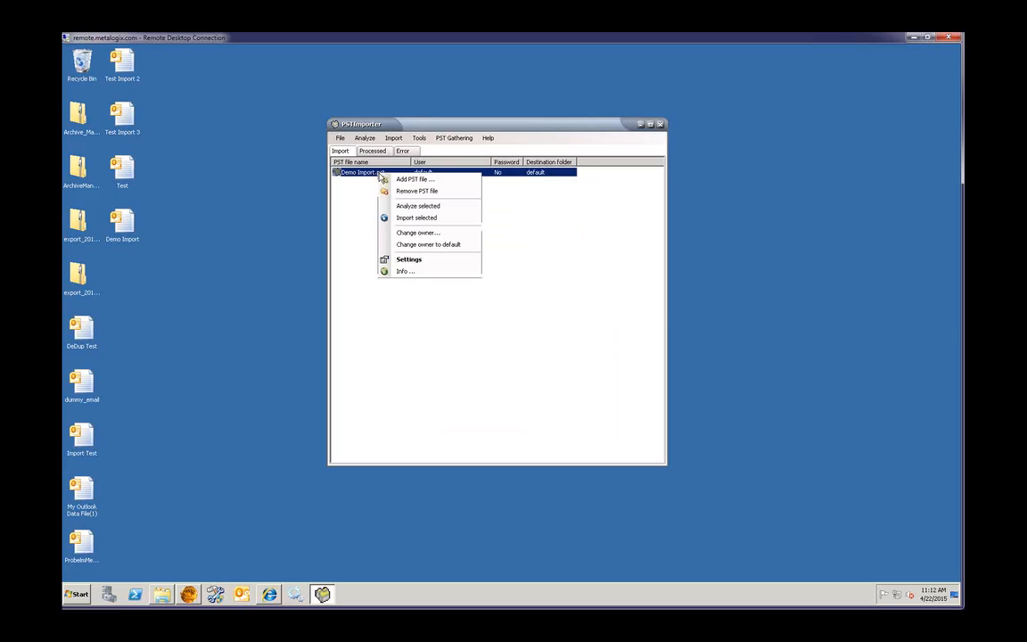
{"action": "left_click", "coordinate": [415, 206]}
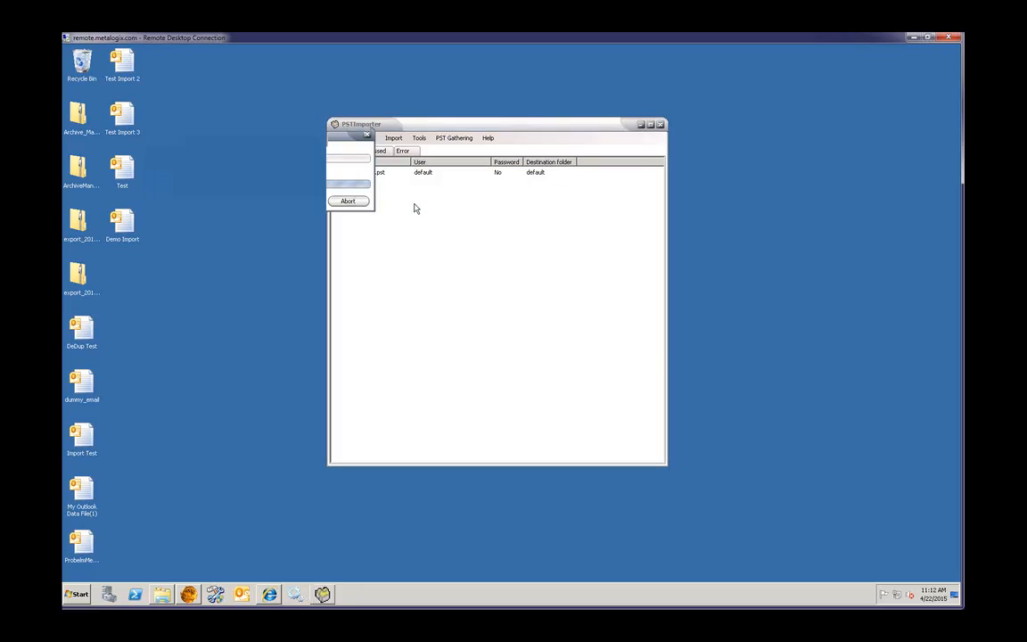
{"action": "left_click_drag", "start_coordinate": [363, 153], "coordinate": [530, 215]}
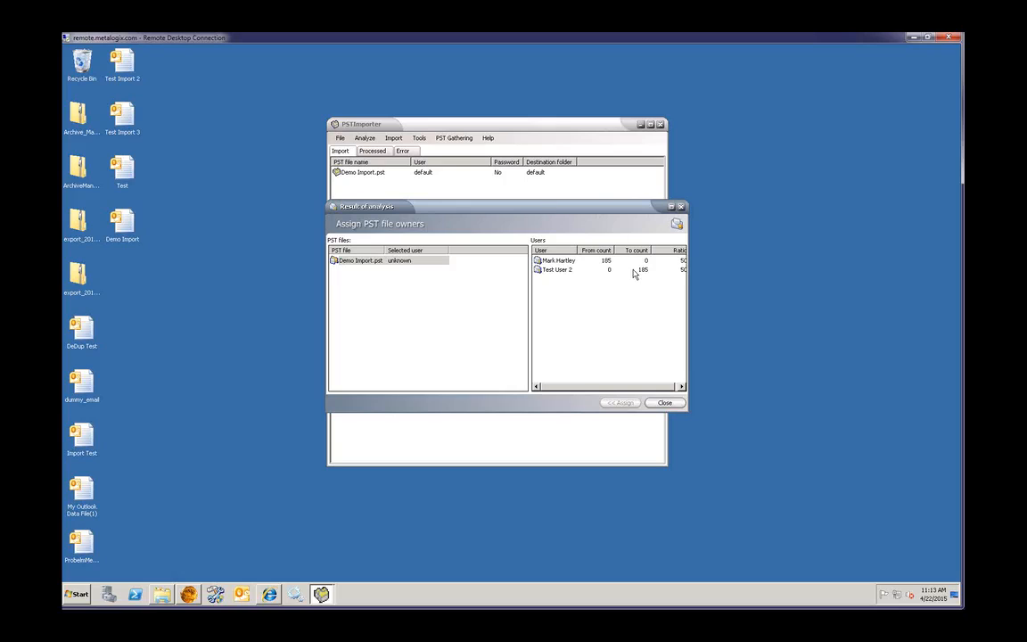
{"action": "left_click_drag", "start_coordinate": [689, 281], "coordinate": [830, 284]}
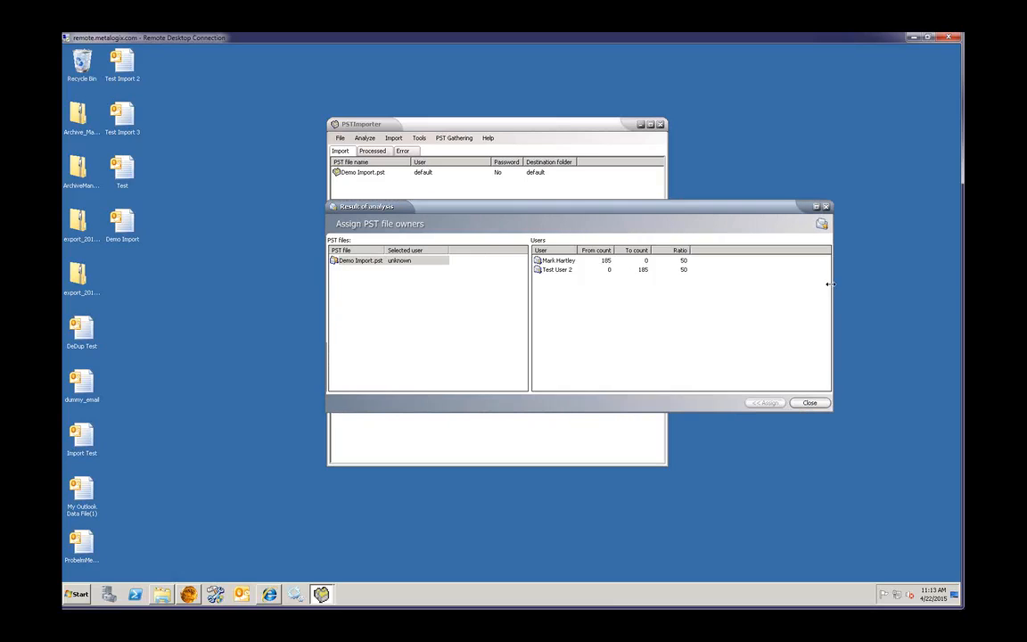
Assign the user with the highest From count as the owner of Demo Import.pst
{"action": "left_click", "coordinate": [566, 272]}
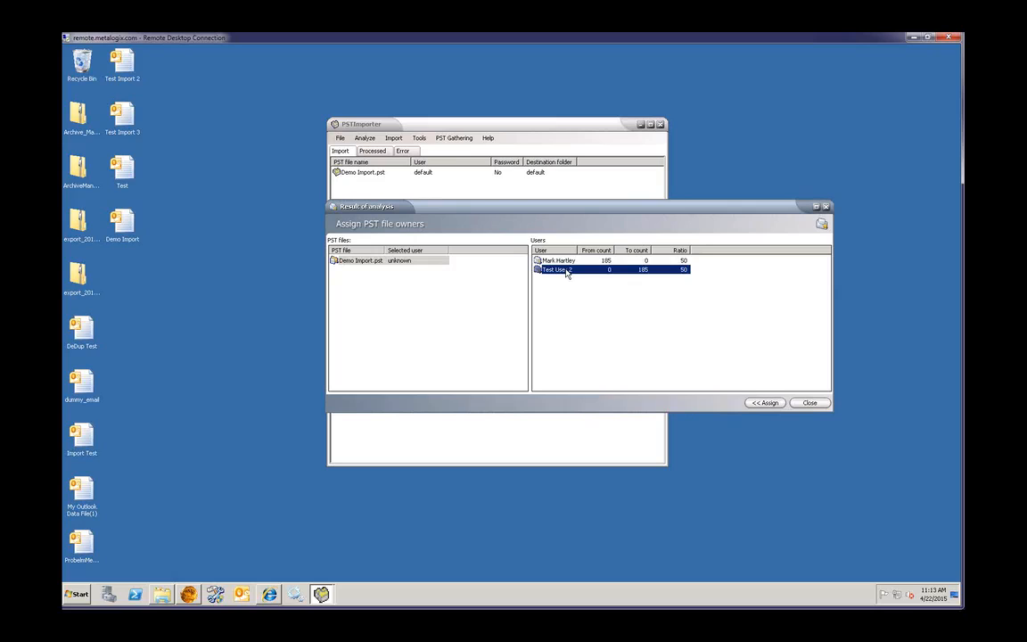
{"action": "left_click", "coordinate": [557, 261]}
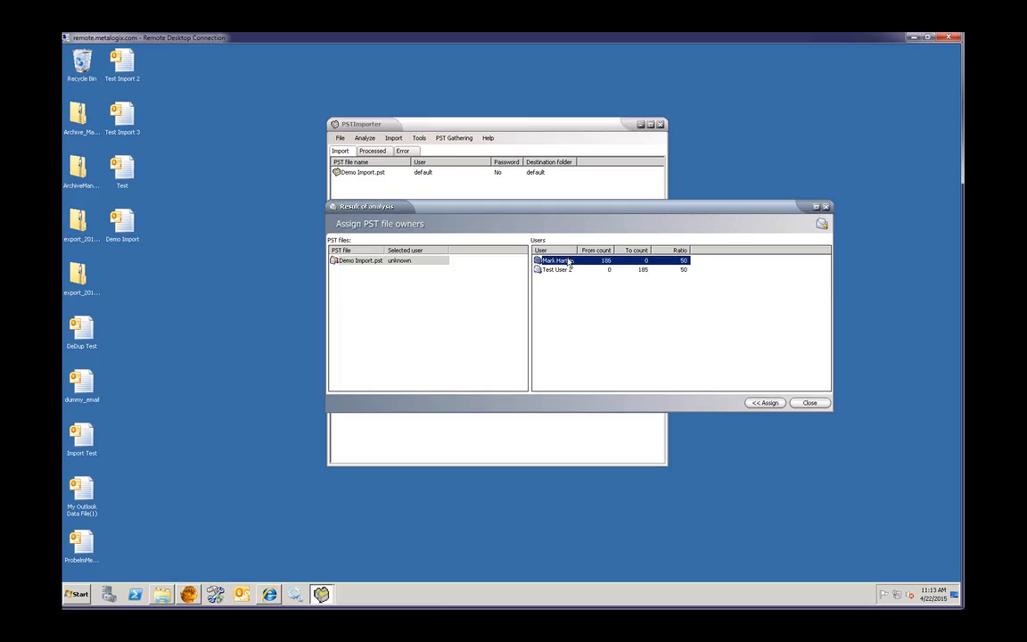
{"action": "left_click", "coordinate": [765, 402]}
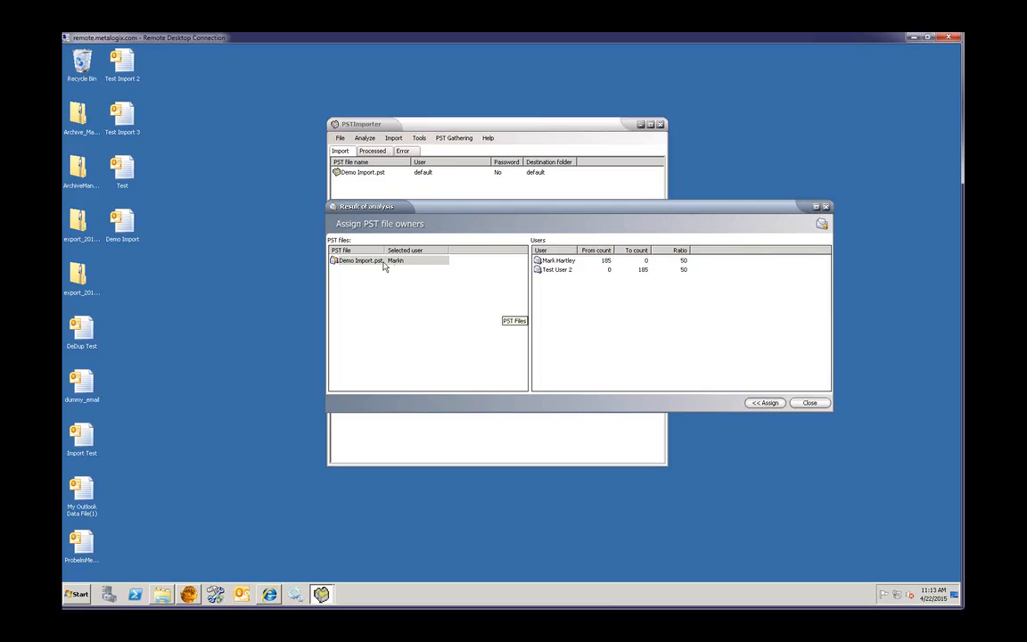
Assign Test User 2 as the owner of Demo Import.pst and close the analysis results
{"action": "left_click", "coordinate": [555, 270]}
{"action": "left_click", "coordinate": [754, 403]}
{"action": "left_click", "coordinate": [808, 403]}
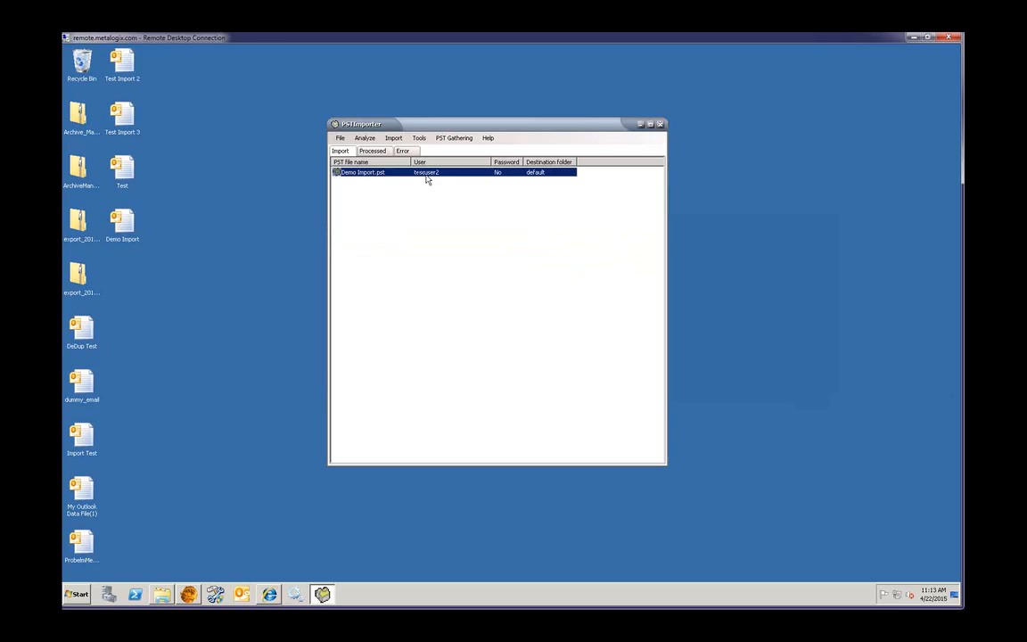
Add the Test Import 2 PST file from the Desktop to the import list
{"action": "left_click", "coordinate": [341, 138]}
{"action": "left_click", "coordinate": [357, 148]}
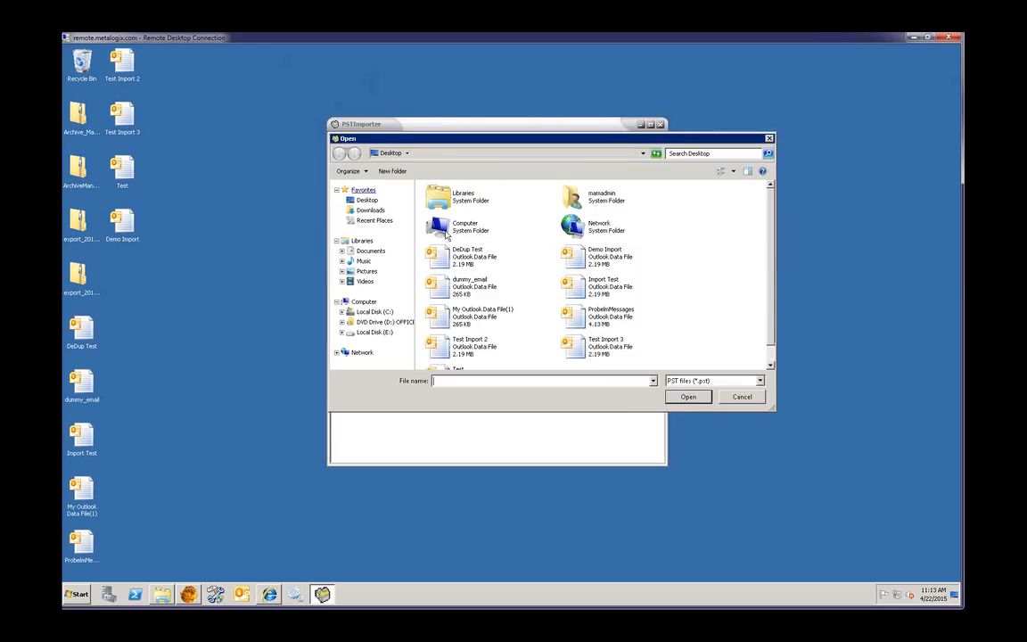
{"action": "left_click", "coordinate": [482, 349]}
{"action": "key", "text": "Return"}
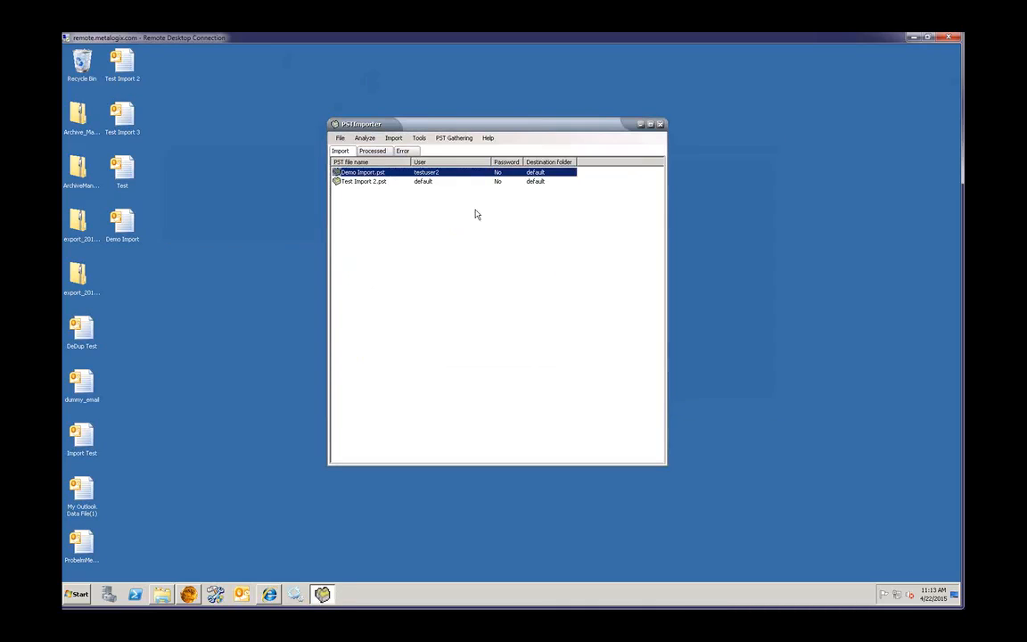
Try to analyze Test Import 2.pst for possible owners and dismiss the resulting message
{"action": "left_click", "coordinate": [378, 183]}
{"action": "right_click", "coordinate": [378, 183]}
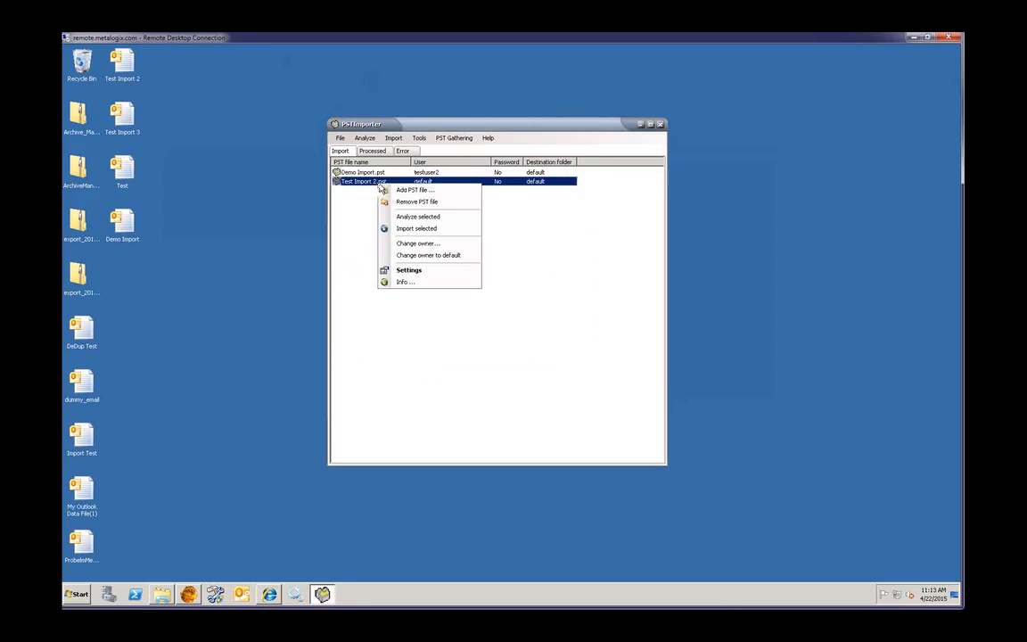
{"action": "left_click", "coordinate": [411, 217]}
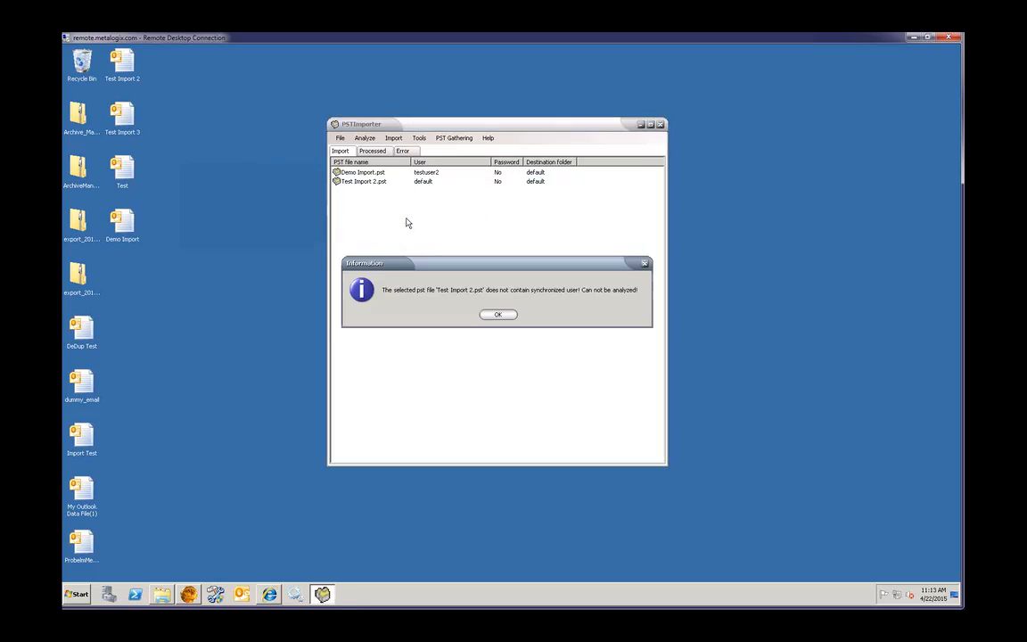
{"action": "left_click", "coordinate": [497, 316]}
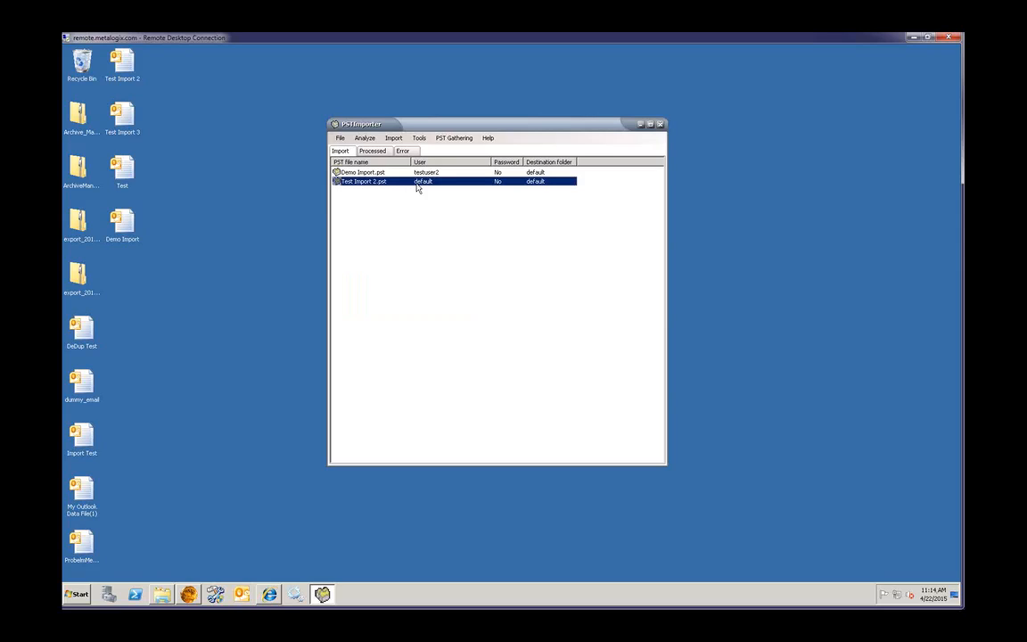
Review the default owner and destination folder settings in the options and close them without changes
{"action": "left_click", "coordinate": [423, 139]}
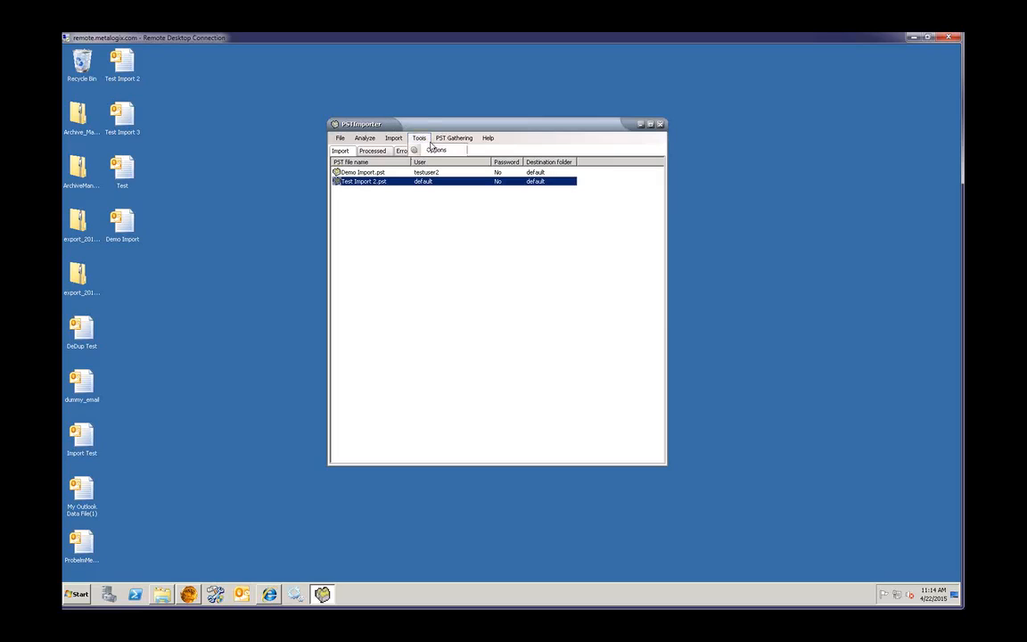
{"action": "left_click", "coordinate": [436, 150]}
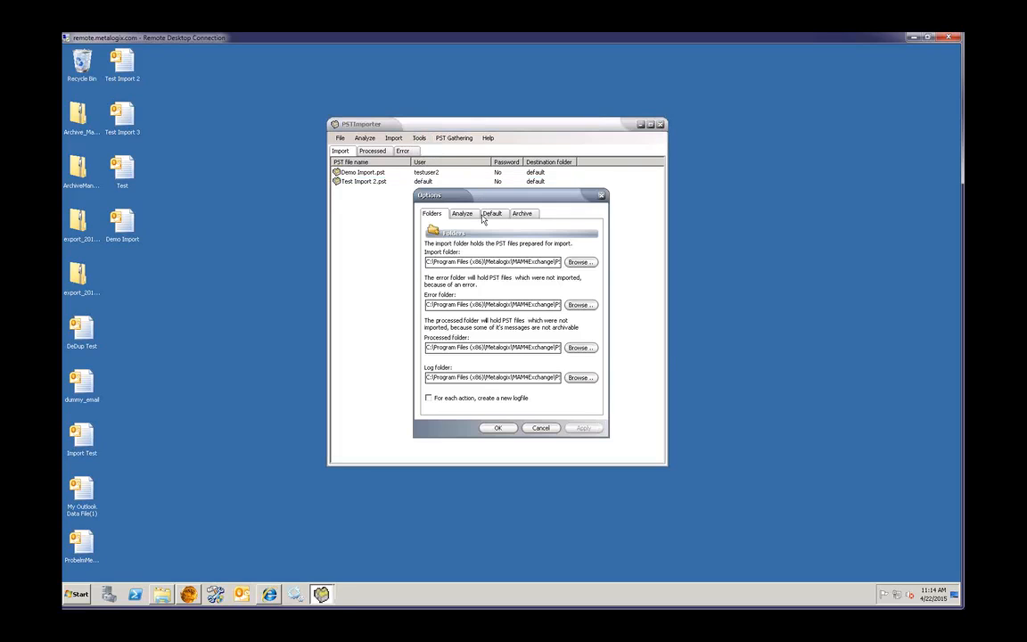
{"action": "left_click", "coordinate": [491, 214]}
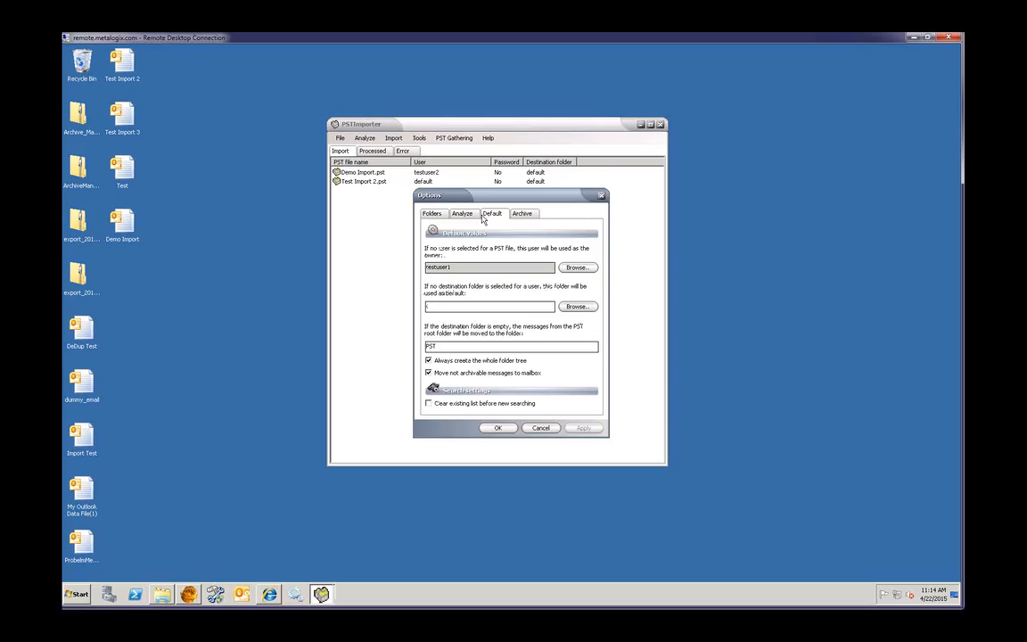
{"action": "left_click", "coordinate": [553, 429]}
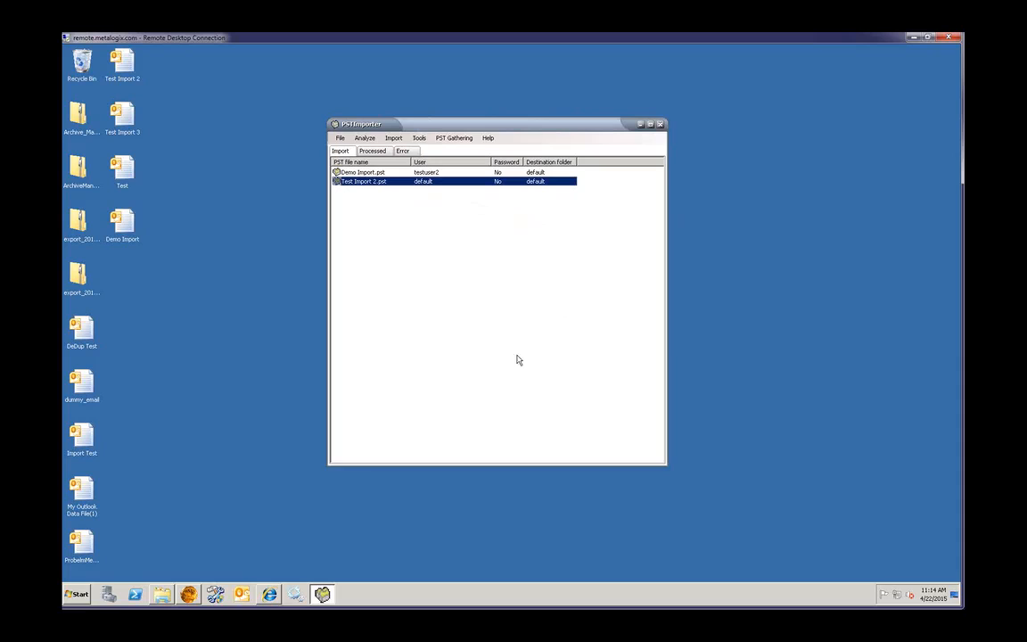
Add the Import Test PST file from the Desktop to the import list
{"action": "left_click", "coordinate": [393, 139]}
{"action": "mouse_move", "coordinate": [339, 140]}
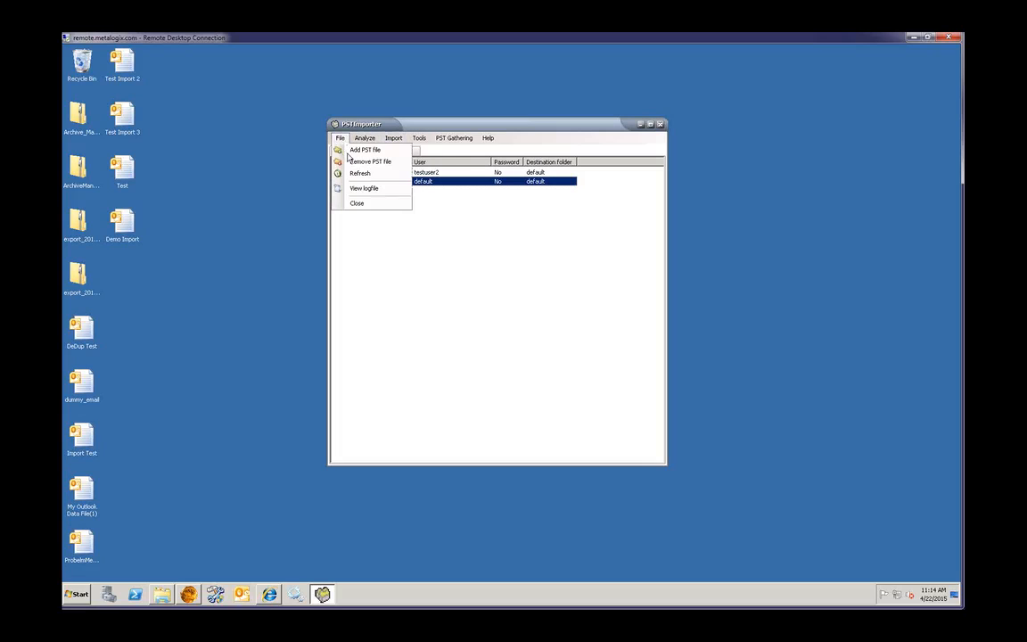
{"action": "left_click", "coordinate": [364, 150]}
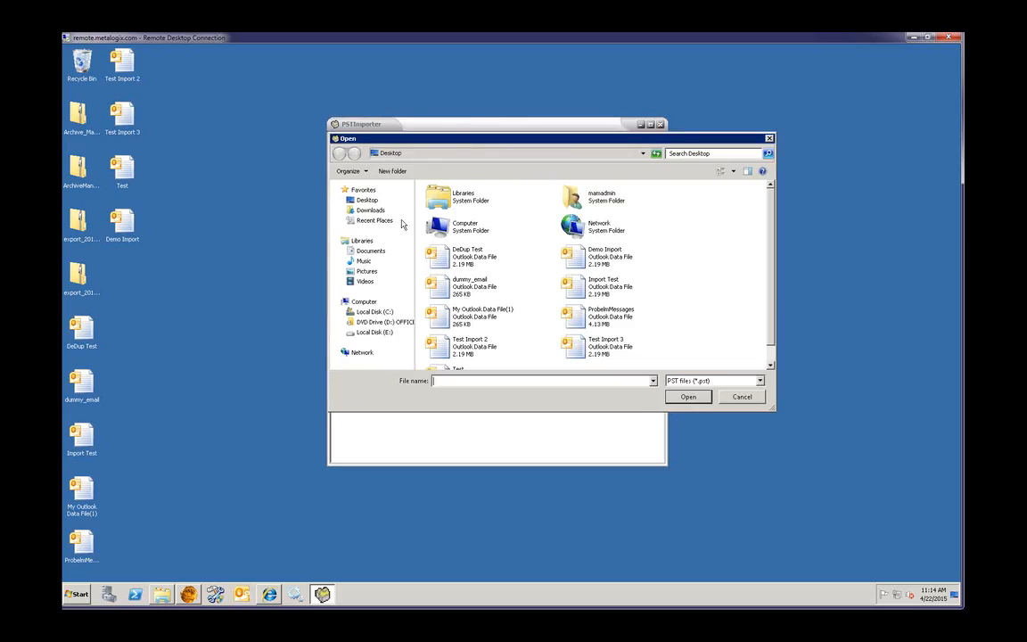
{"action": "left_click", "coordinate": [589, 282]}
{"action": "left_click", "coordinate": [687, 397]}
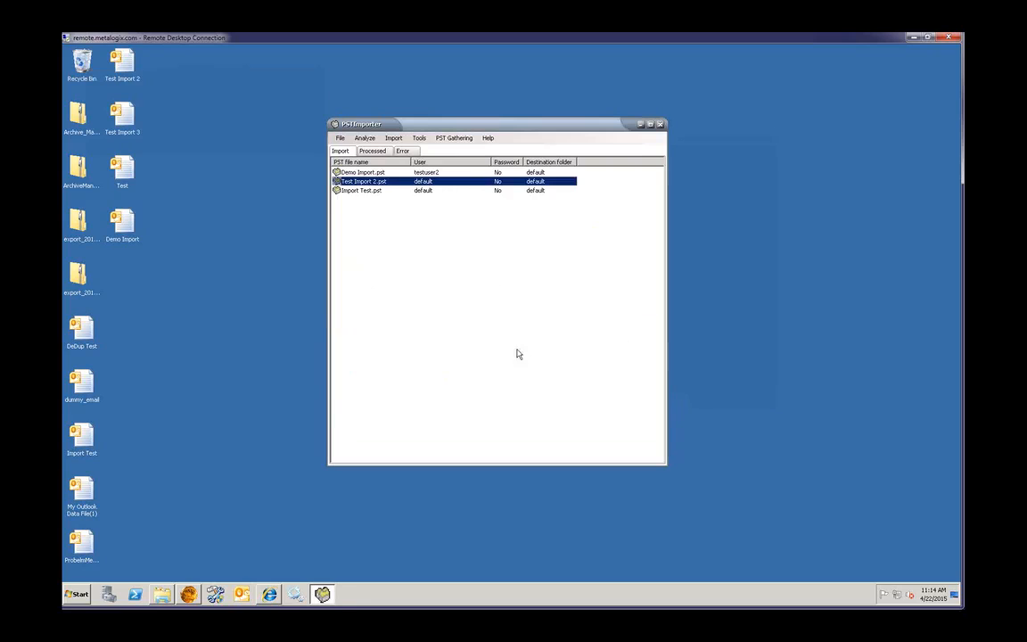
Analyze Import Test.pst for possible owners and widen the results window to show the From count, To count and Ratio columns
{"action": "left_click", "coordinate": [381, 193]}
{"action": "right_click", "coordinate": [382, 193]}
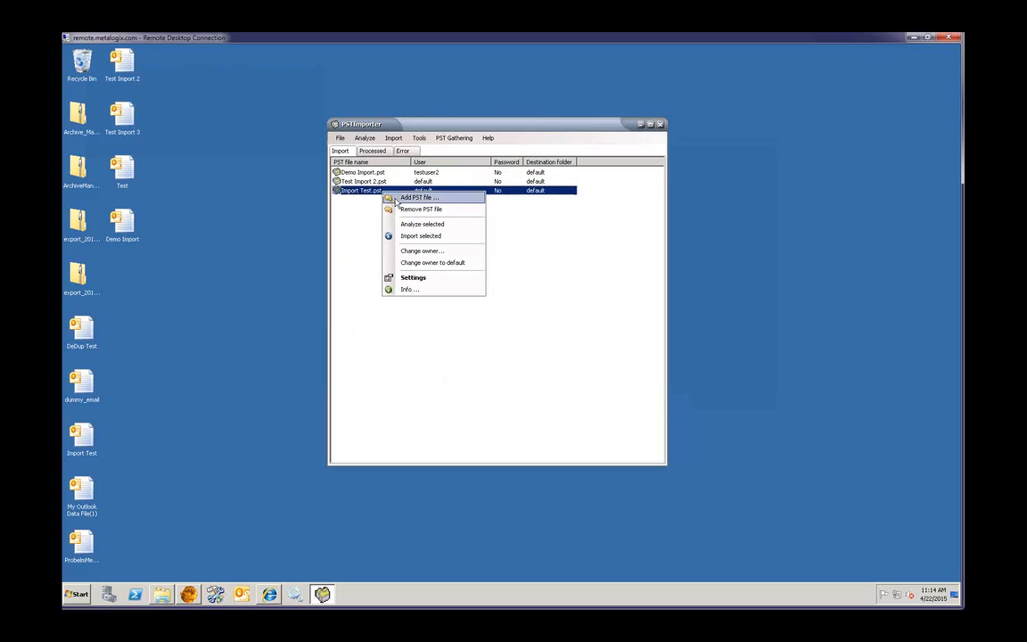
{"action": "left_click", "coordinate": [410, 224]}
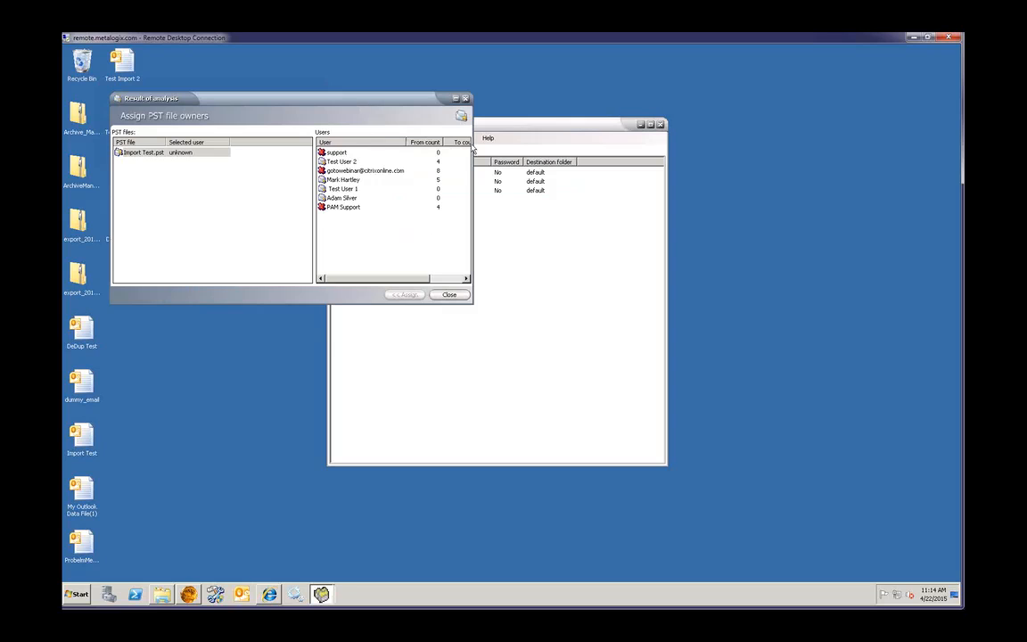
{"action": "left_click_drag", "start_coordinate": [352, 105], "coordinate": [505, 153]}
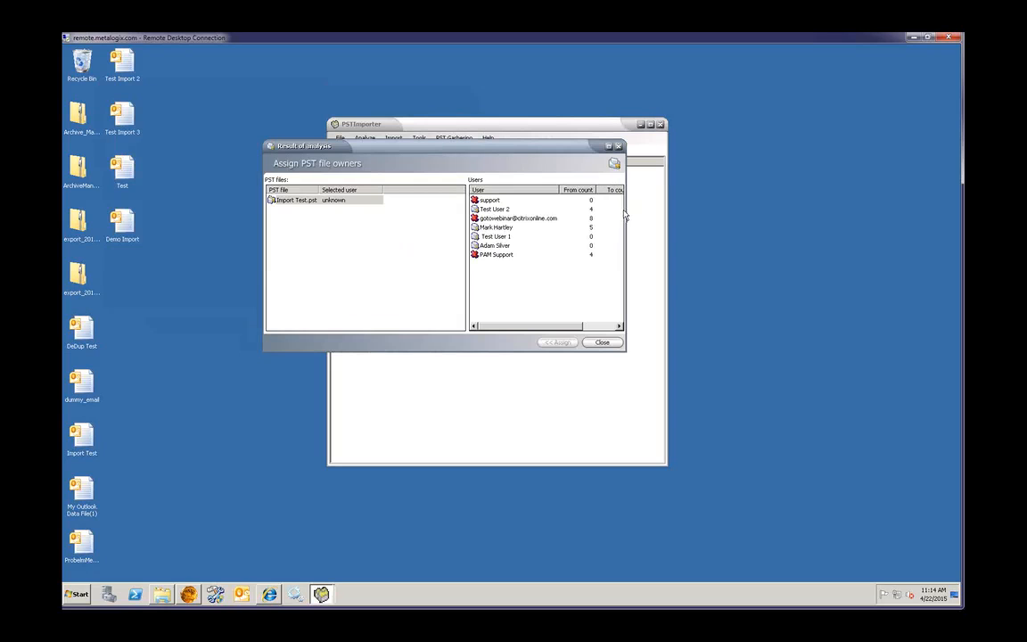
{"action": "left_click_drag", "start_coordinate": [624, 209], "coordinate": [735, 196]}
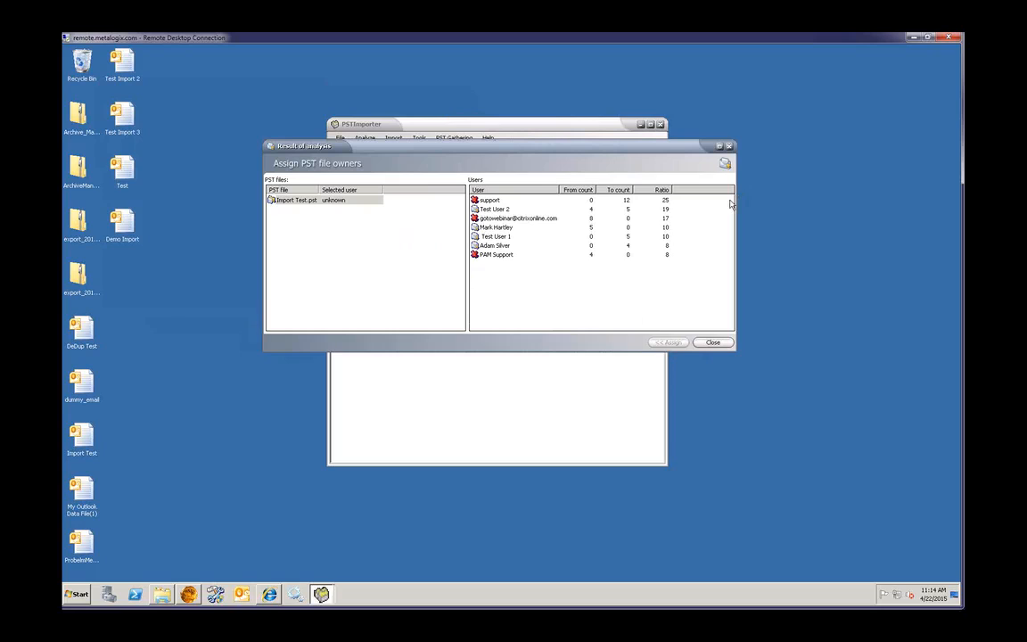
Compare the ratios and message counts of the users found for Import Test.pst, and close the results without assigning an owner
{"action": "left_click", "coordinate": [668, 236]}
{"action": "left_click", "coordinate": [666, 228]}
{"action": "left_click", "coordinate": [667, 219]}
{"action": "left_click", "coordinate": [668, 210]}
{"action": "left_click", "coordinate": [665, 201]}
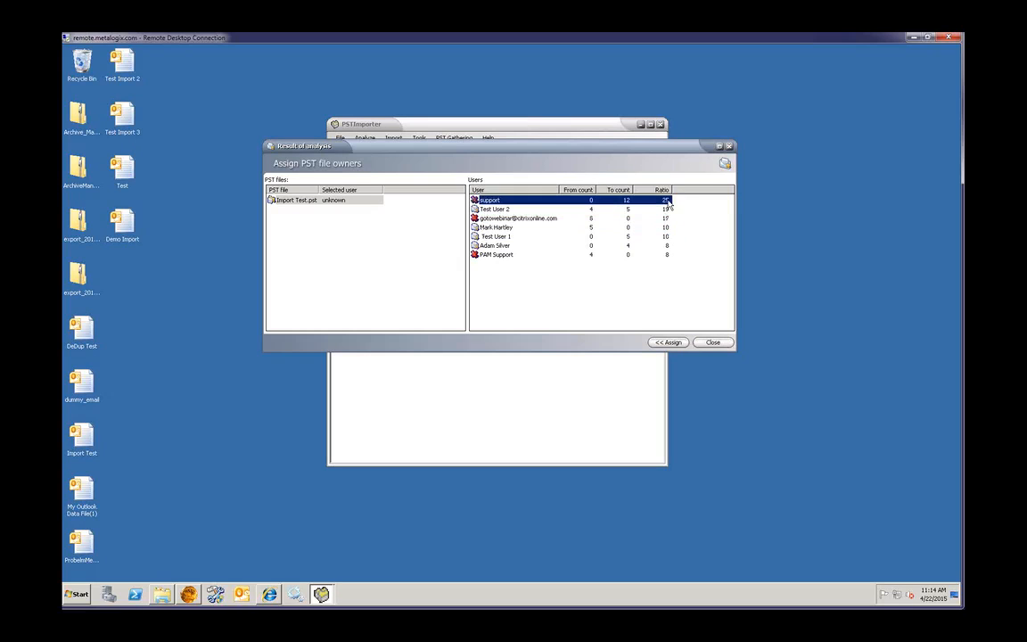
{"action": "left_click", "coordinate": [528, 208]}
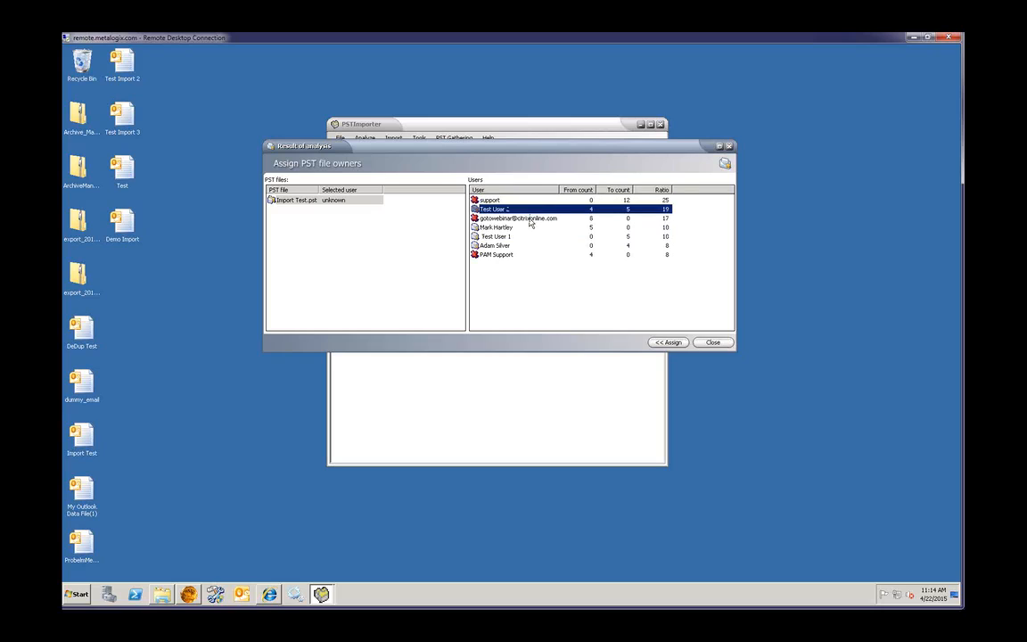
{"action": "left_click", "coordinate": [528, 219]}
{"action": "left_click", "coordinate": [626, 200]}
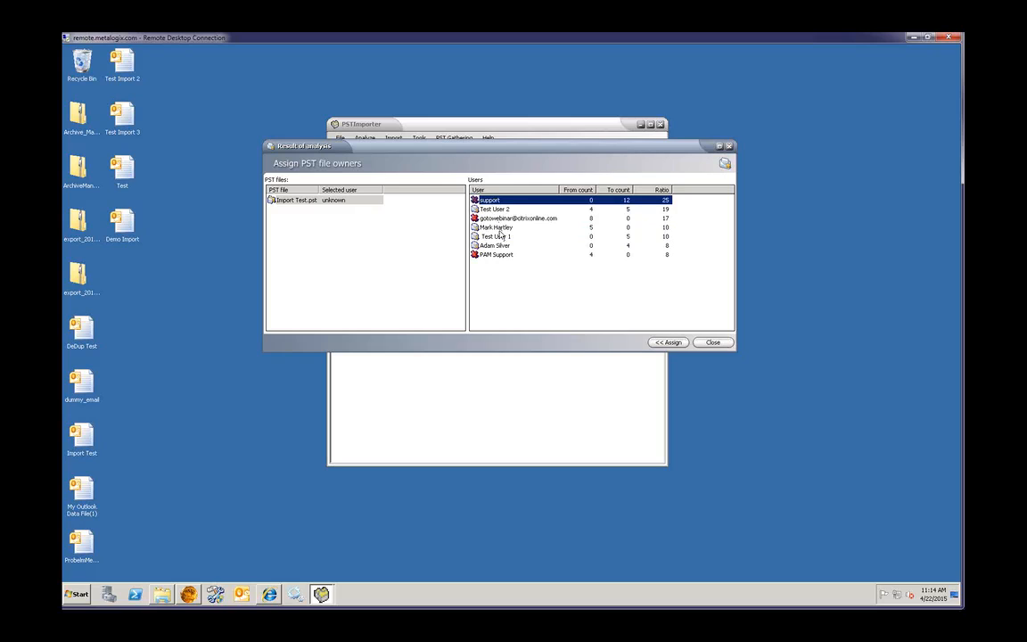
{"action": "left_click", "coordinate": [713, 343]}
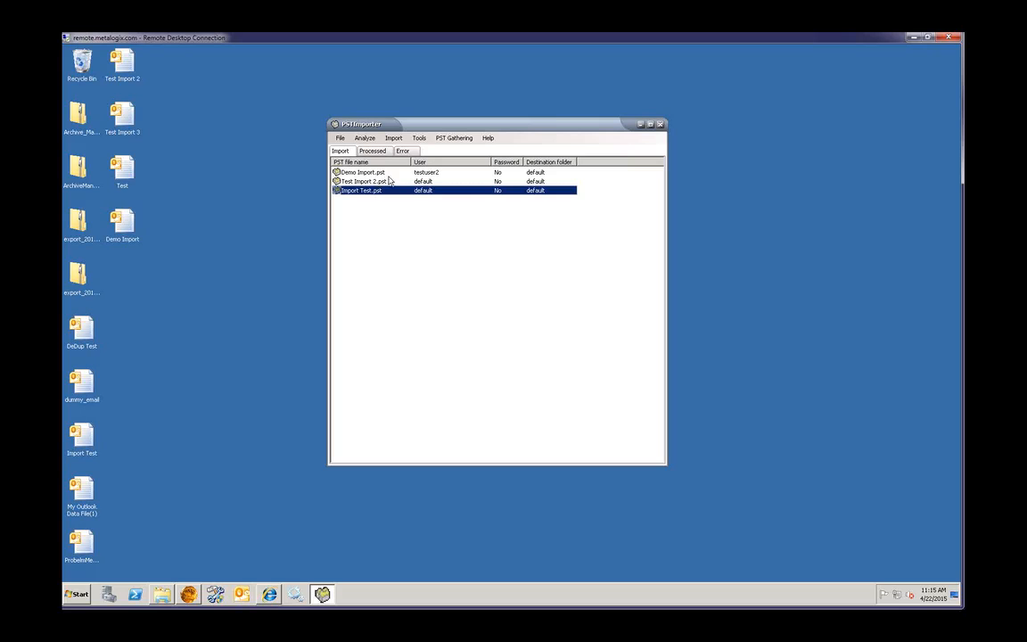
Remove Test Import 2.pst from the import list and confirm the deletion
{"action": "left_click", "coordinate": [392, 181]}
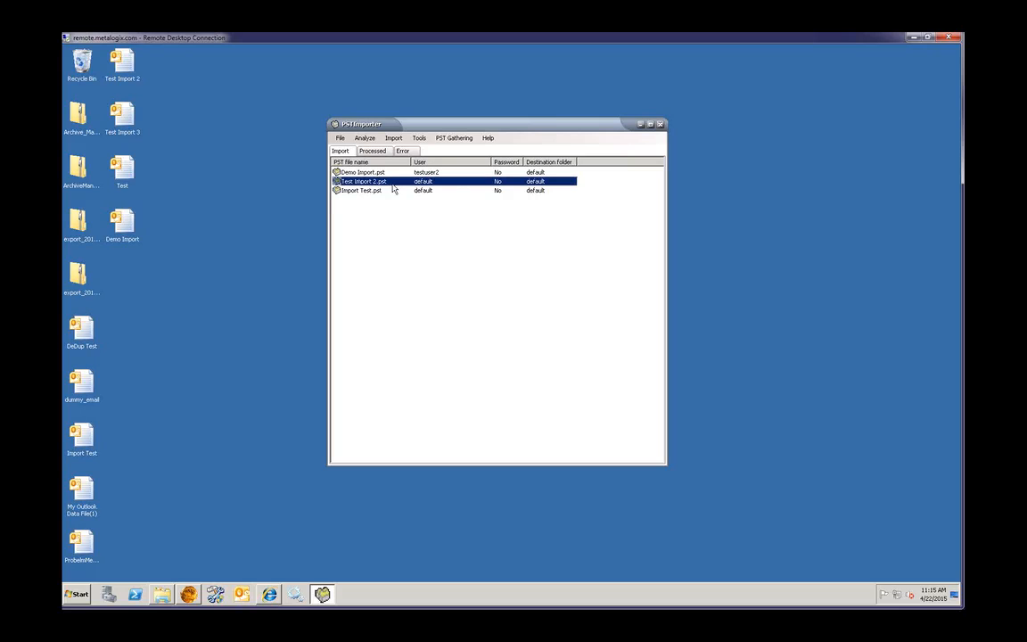
{"action": "right_click", "coordinate": [392, 183]}
{"action": "left_click", "coordinate": [423, 203]}
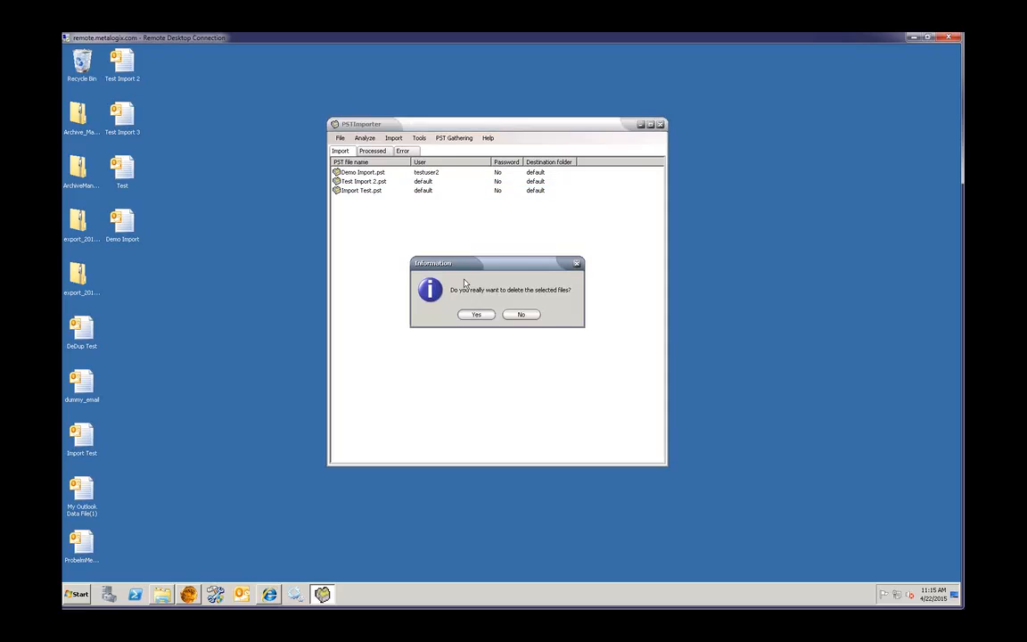
{"action": "left_click", "coordinate": [473, 315]}
Remove Import Test.pst from the import list and confirm the deletion
{"action": "left_click", "coordinate": [385, 181]}
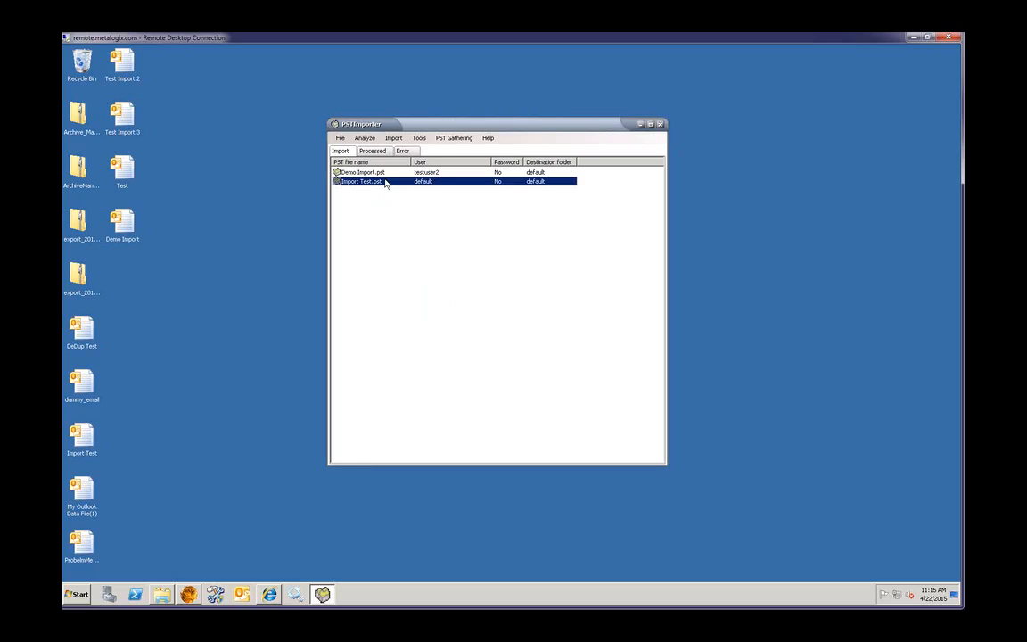
{"action": "right_click", "coordinate": [386, 182]}
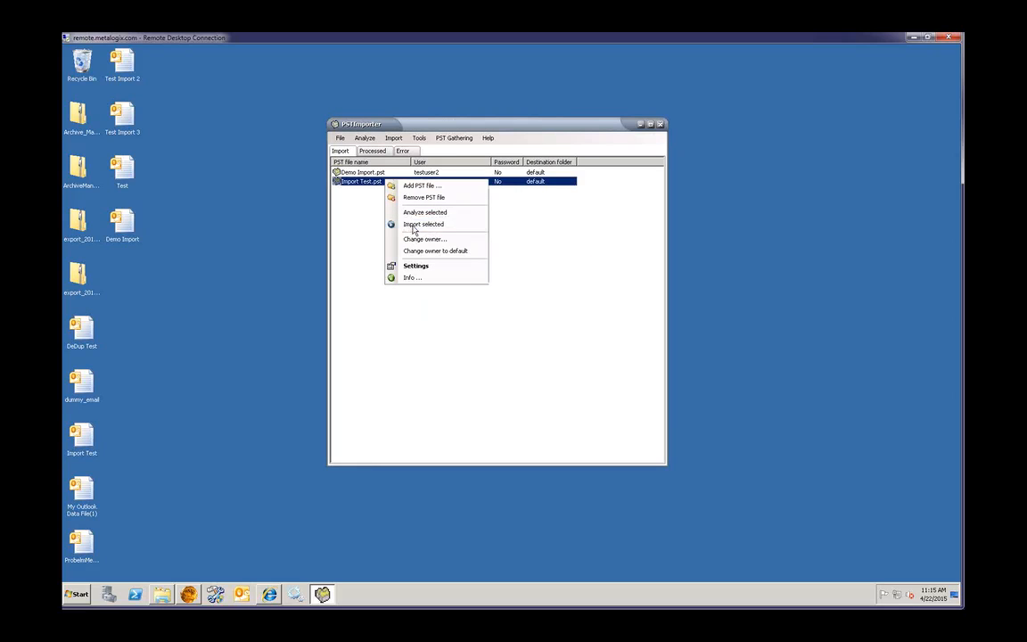
{"action": "left_click", "coordinate": [419, 198]}
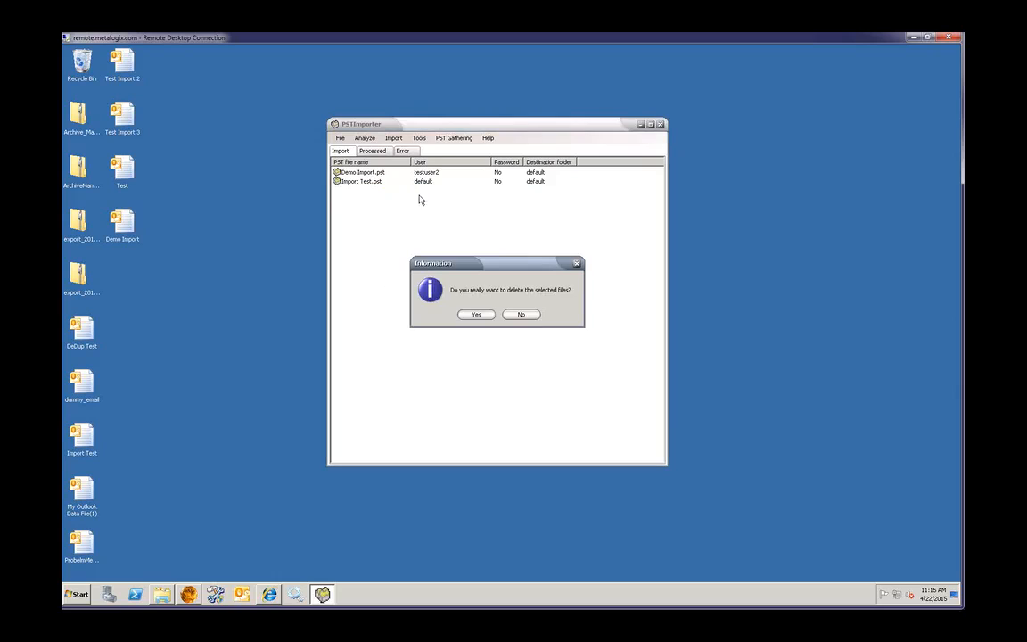
{"action": "left_click", "coordinate": [477, 315]}
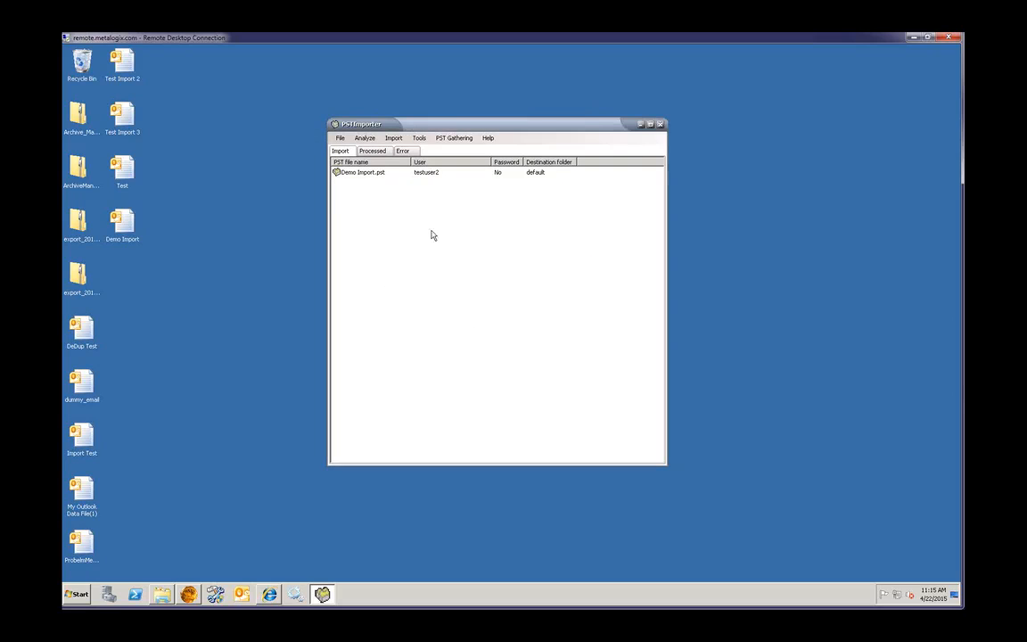
Open the importer's folder options and switch to the Windows Explorer window of the Import folder
{"action": "left_click", "coordinate": [420, 141]}
{"action": "left_click", "coordinate": [424, 152]}
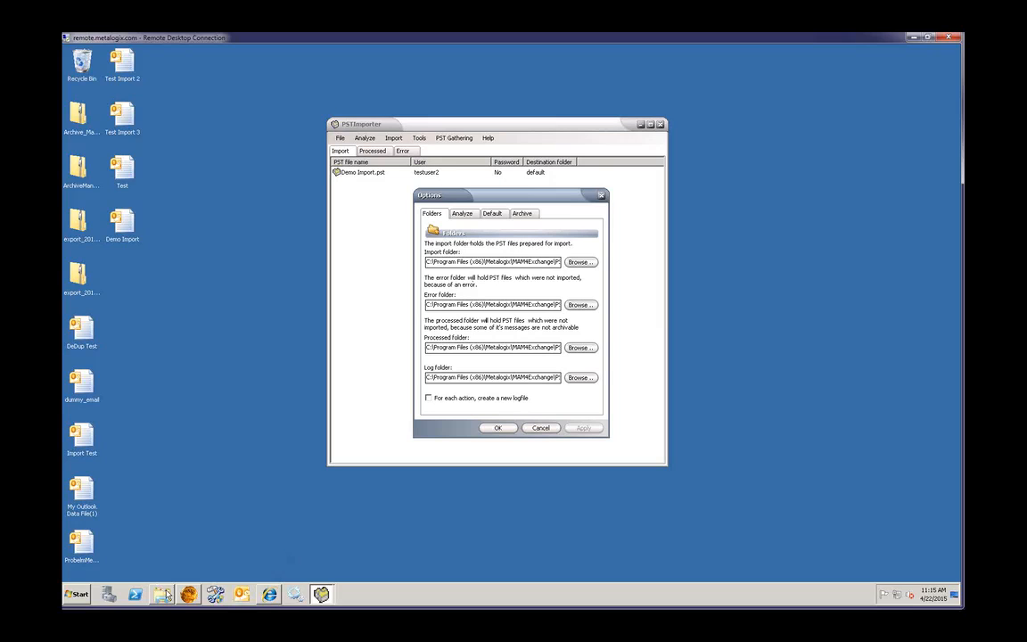
{"action": "mouse_move", "coordinate": [167, 595]}
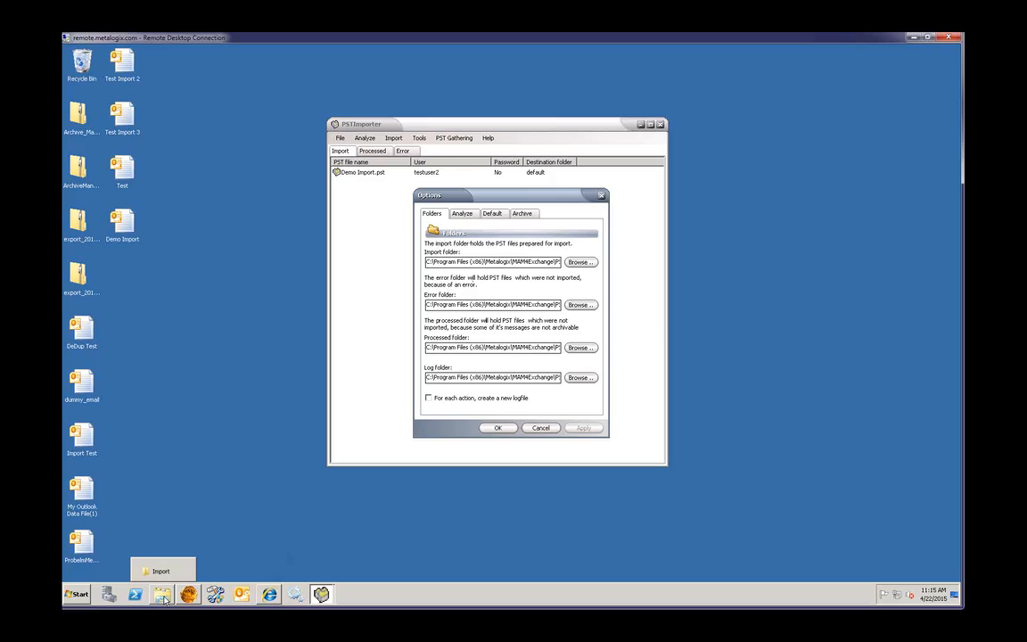
{"action": "left_click", "coordinate": [165, 600]}
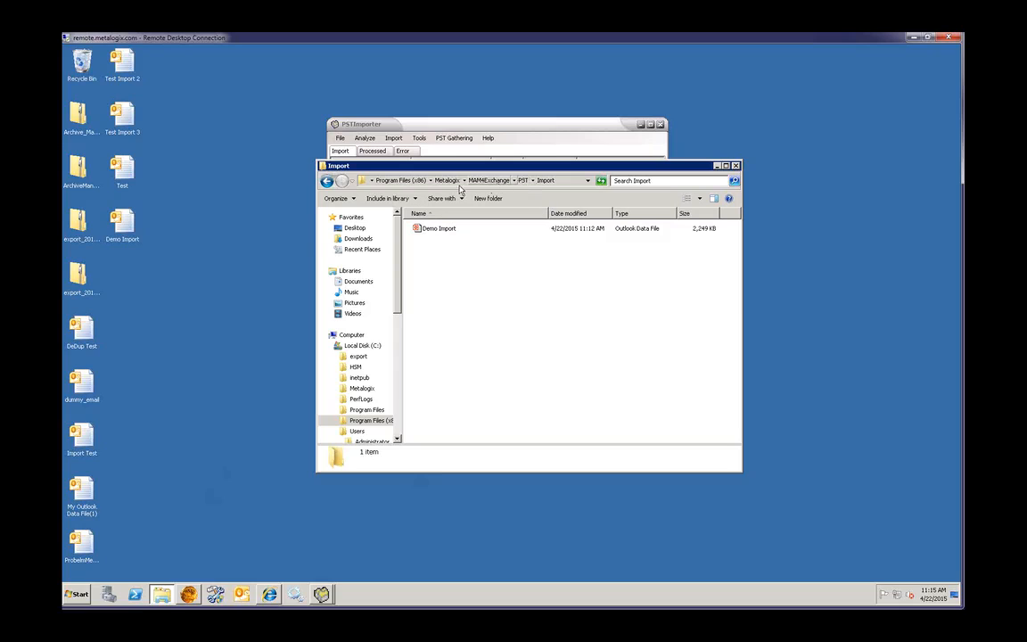
Browse from Program Files (x86) through Metalogix, MAM4Exchange and PST to the Import folder
{"action": "left_click", "coordinate": [397, 180]}
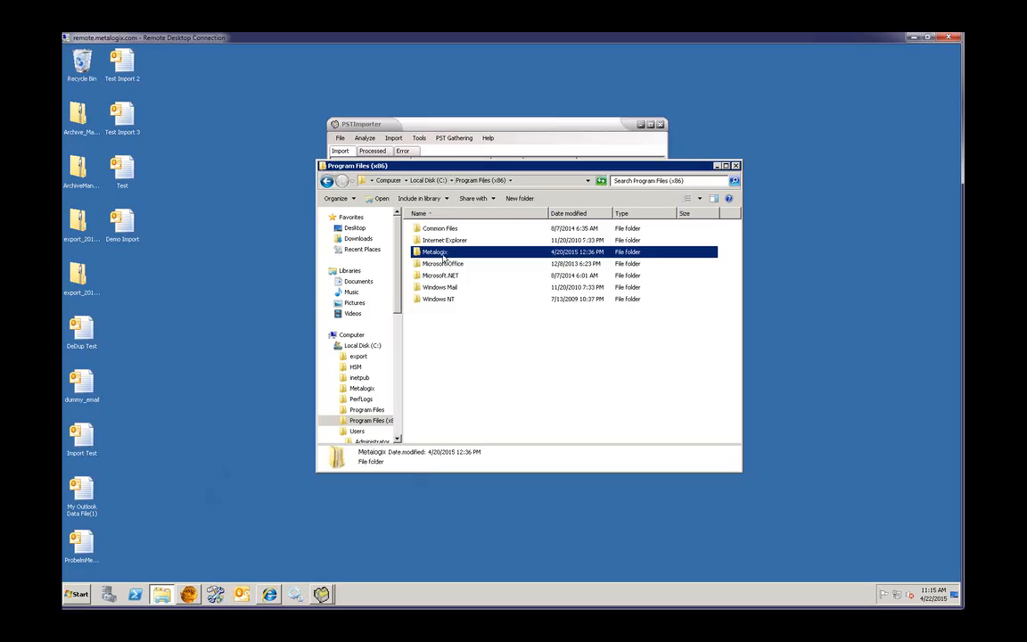
{"action": "double_click", "coordinate": [442, 251]}
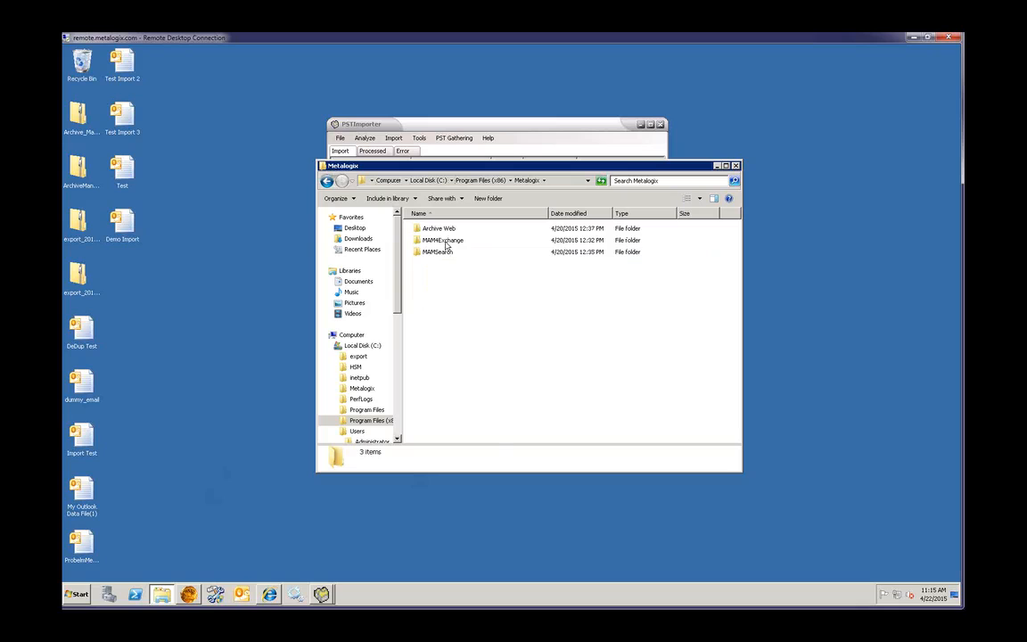
{"action": "double_click", "coordinate": [443, 240]}
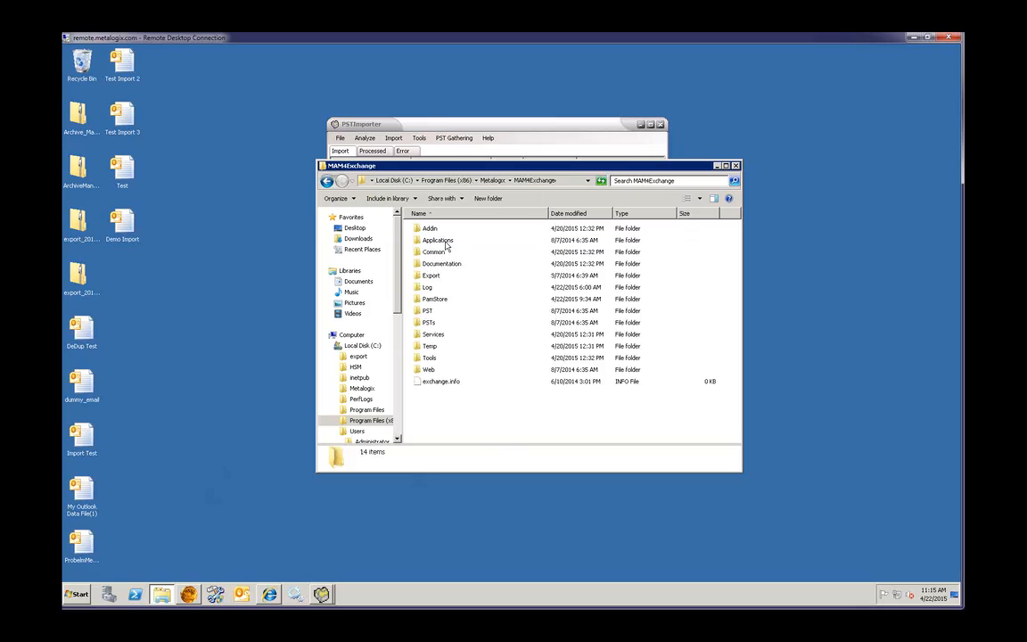
{"action": "double_click", "coordinate": [427, 312]}
{"action": "double_click", "coordinate": [434, 239]}
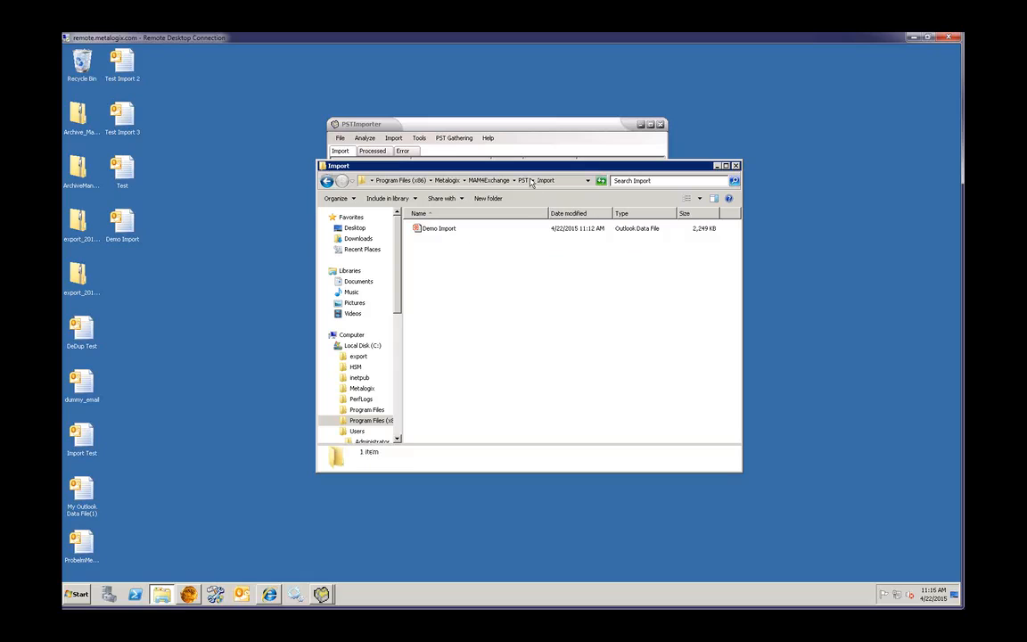
Move the Import folder window to expose the configured folder paths for review, and close the options without changes
{"action": "left_click_drag", "start_coordinate": [478, 164], "coordinate": [540, 299]}
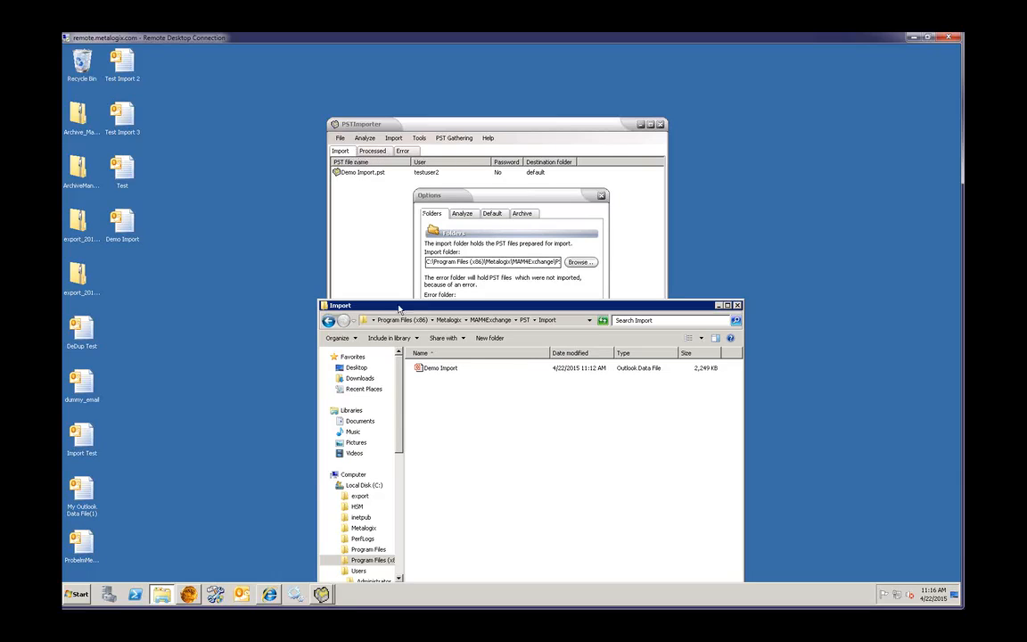
{"action": "left_click", "coordinate": [475, 259]}
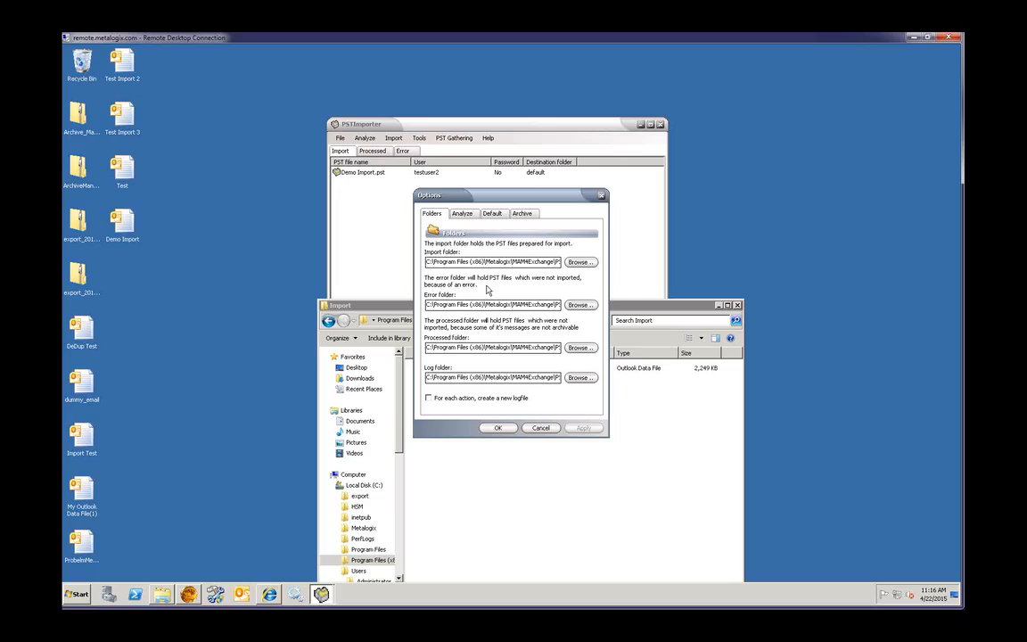
{"action": "left_click", "coordinate": [541, 429]}
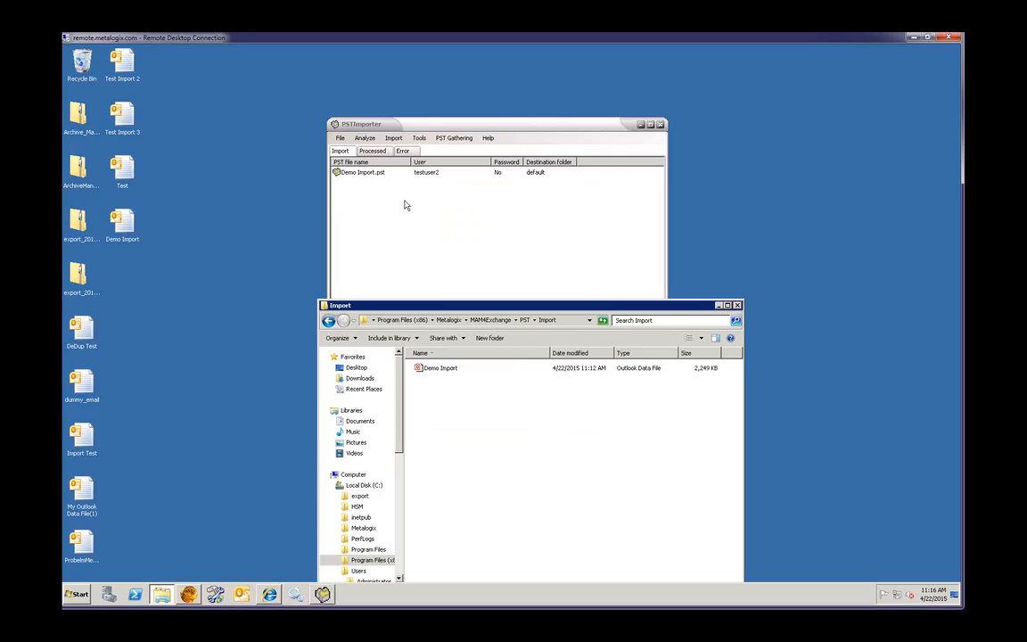
Add the Import Test PST file from the Desktop to the import list again and select it
{"action": "left_click", "coordinate": [367, 189]}
{"action": "left_click", "coordinate": [340, 138]}
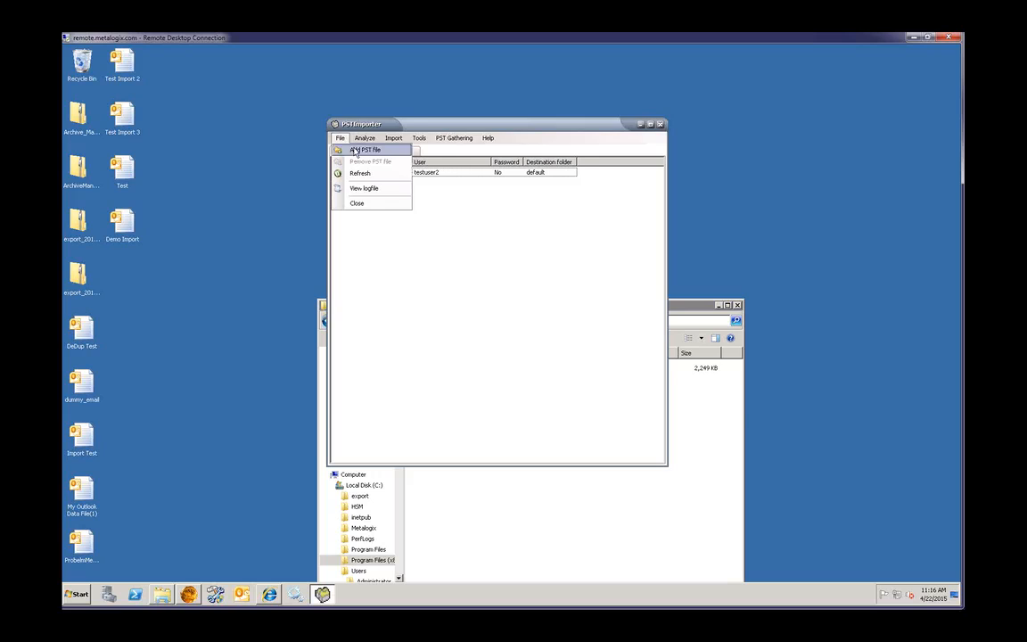
{"action": "left_click", "coordinate": [361, 149]}
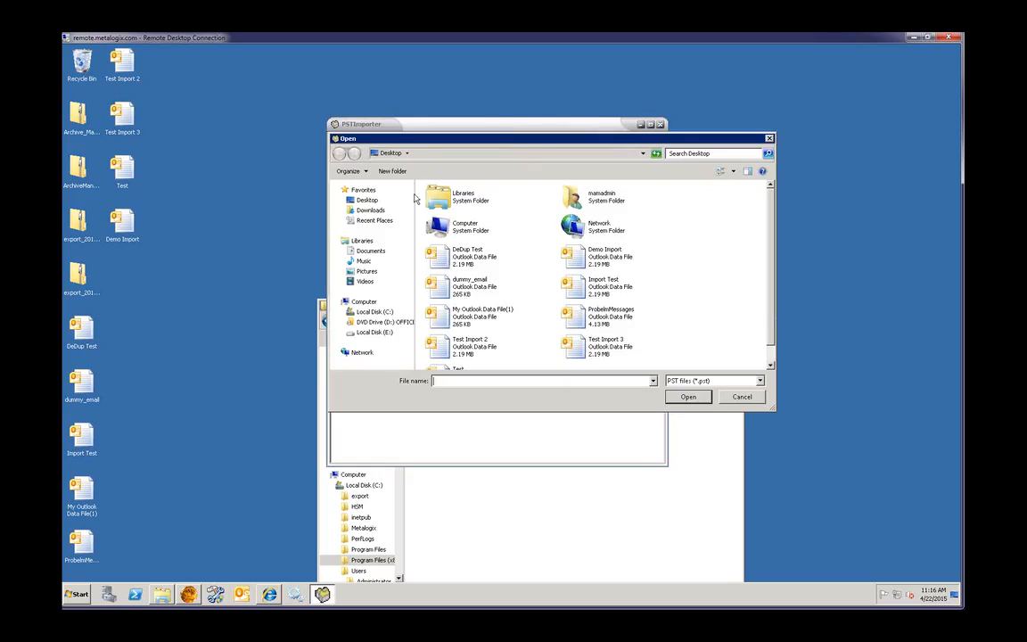
{"action": "left_click", "coordinate": [590, 285]}
{"action": "left_click", "coordinate": [683, 396]}
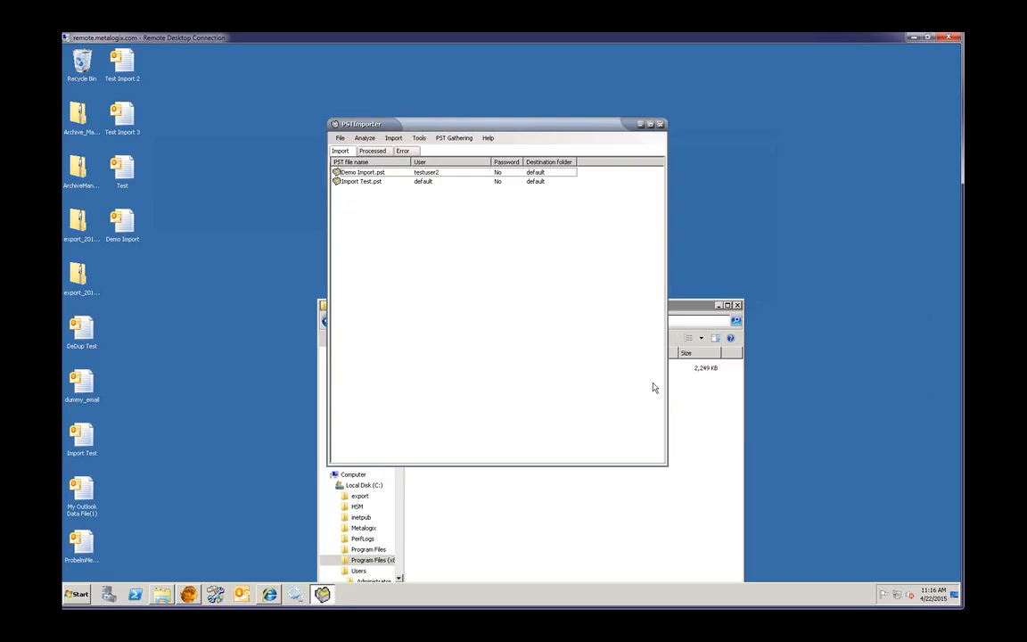
{"action": "left_click", "coordinate": [371, 183]}
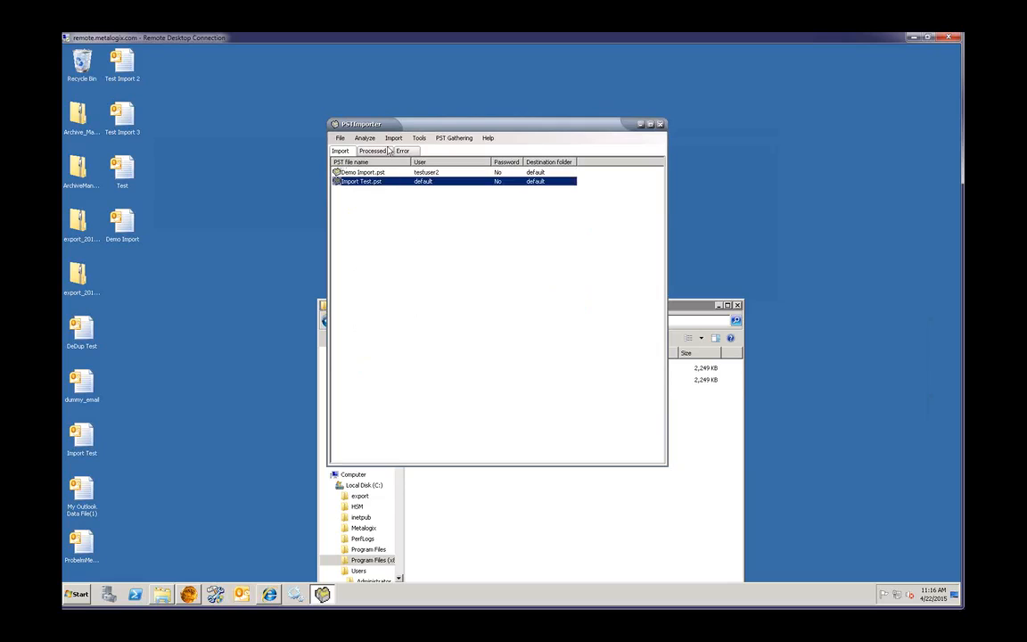
Enable moving non-archivable messages to the mailbox in the importer's default options and save the options
{"action": "left_click", "coordinate": [419, 138]}
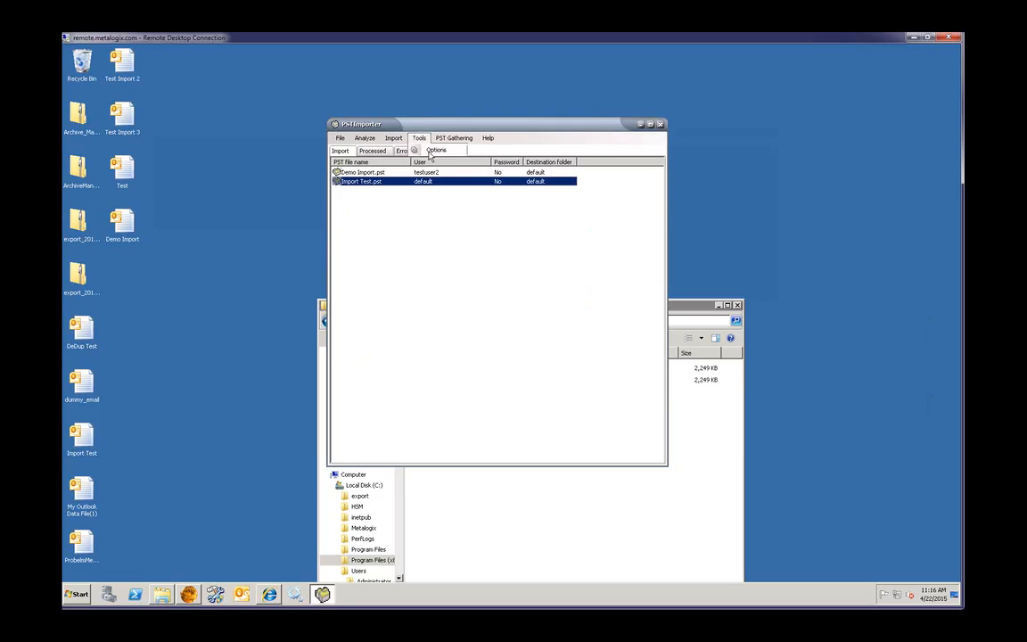
{"action": "left_click", "coordinate": [434, 150]}
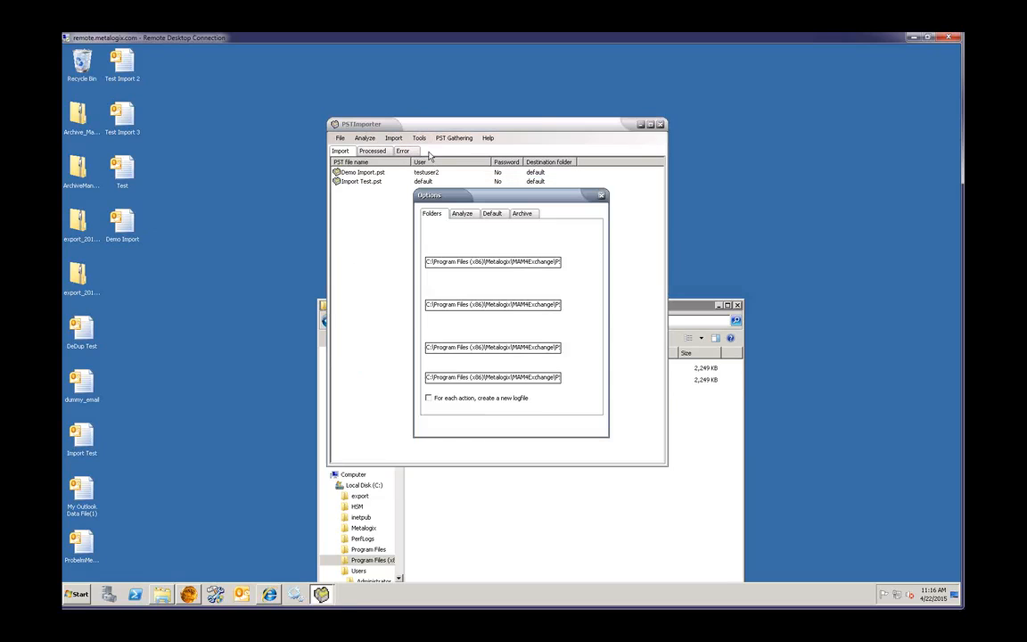
{"action": "left_click", "coordinate": [493, 214]}
{"action": "left_click", "coordinate": [439, 373]}
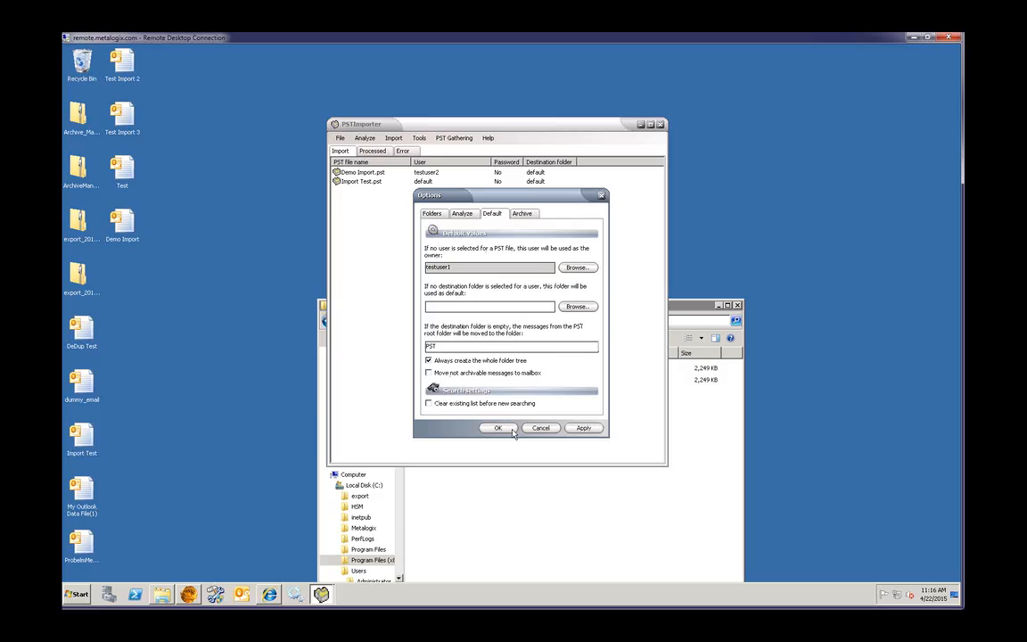
{"action": "left_click", "coordinate": [429, 373]}
{"action": "left_click", "coordinate": [499, 428]}
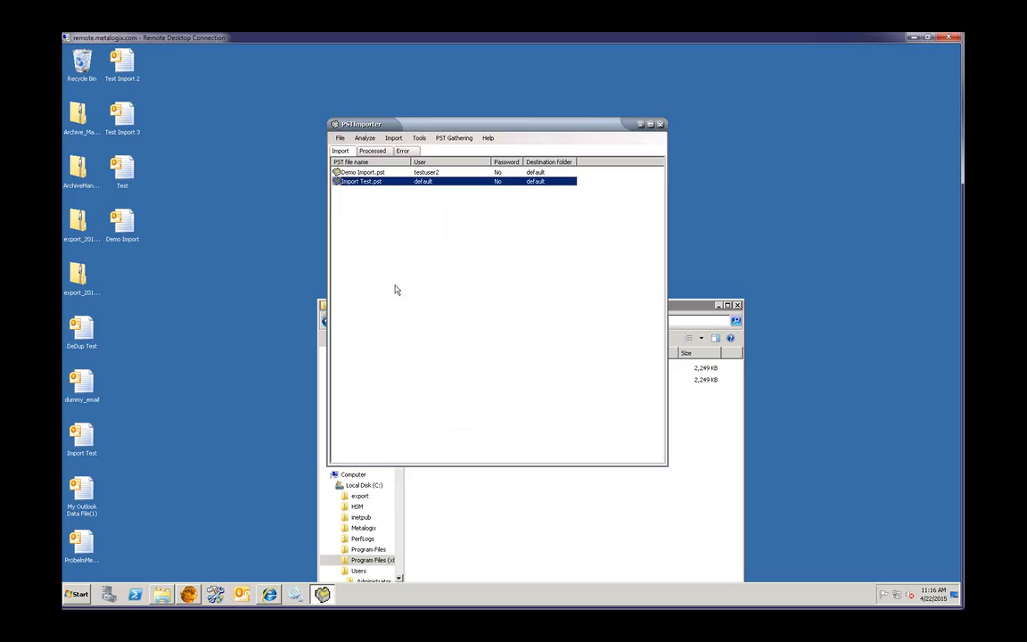
Import the selected Import Test PST file and switch to Windows Explorer to check the contents of the Import folder
{"action": "right_click", "coordinate": [376, 187]}
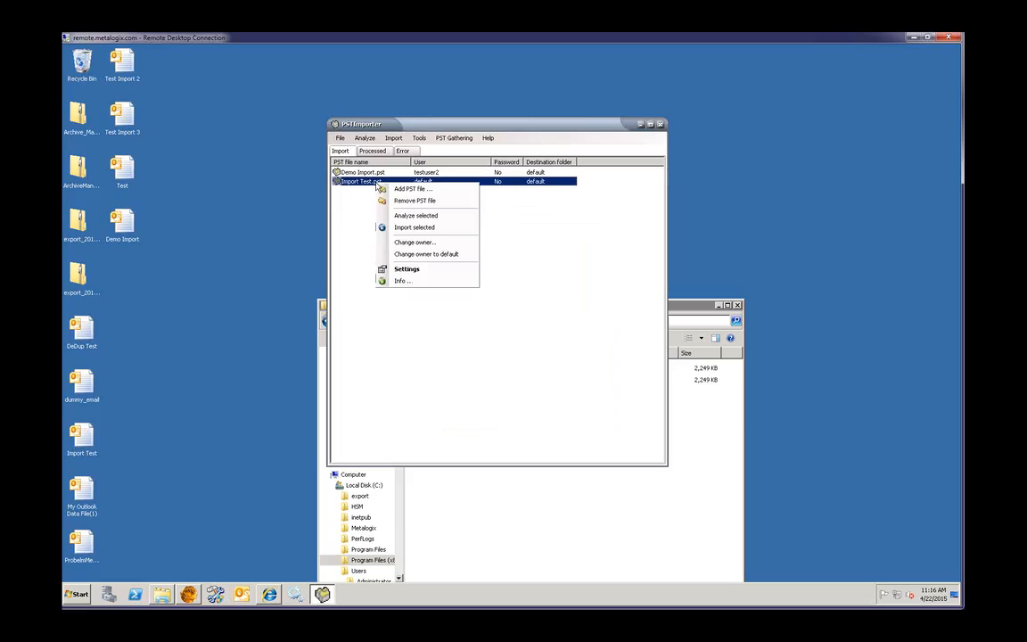
{"action": "left_click", "coordinate": [406, 229]}
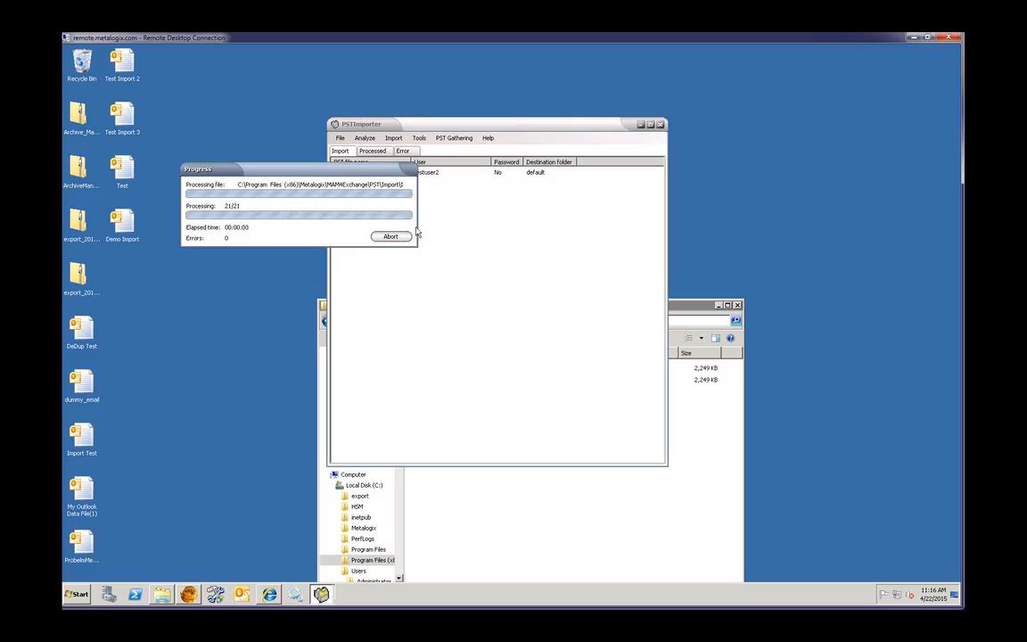
{"action": "left_click", "coordinate": [493, 317]}
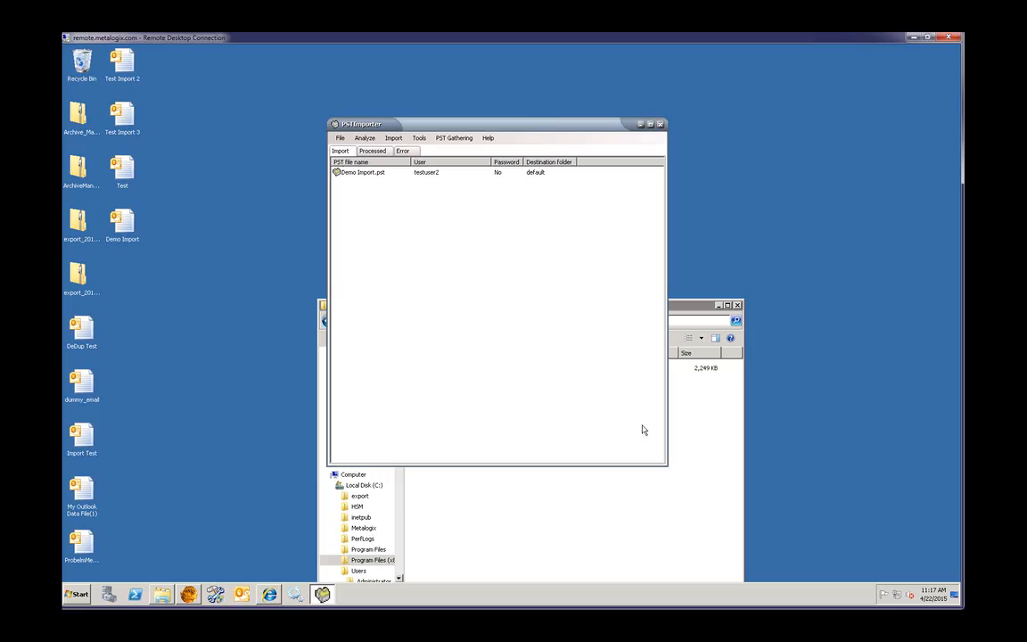
{"action": "left_click", "coordinate": [687, 438]}
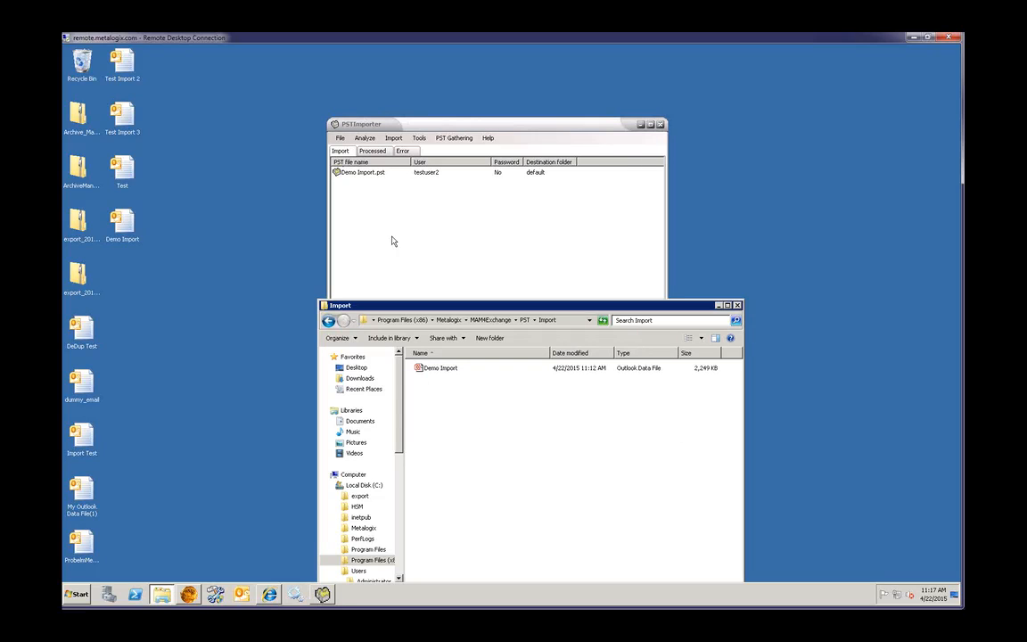
Switch back to PSTImporter and disable moving non-archivable messages to the mailbox in the default options
{"action": "left_click", "coordinate": [360, 201]}
{"action": "left_click", "coordinate": [419, 139]}
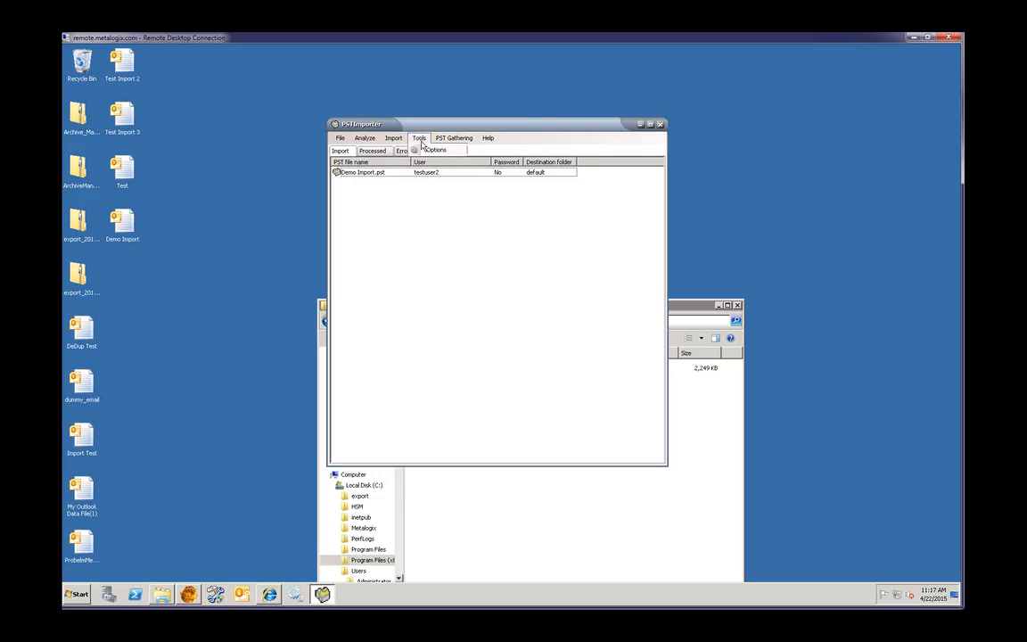
{"action": "left_click", "coordinate": [428, 151]}
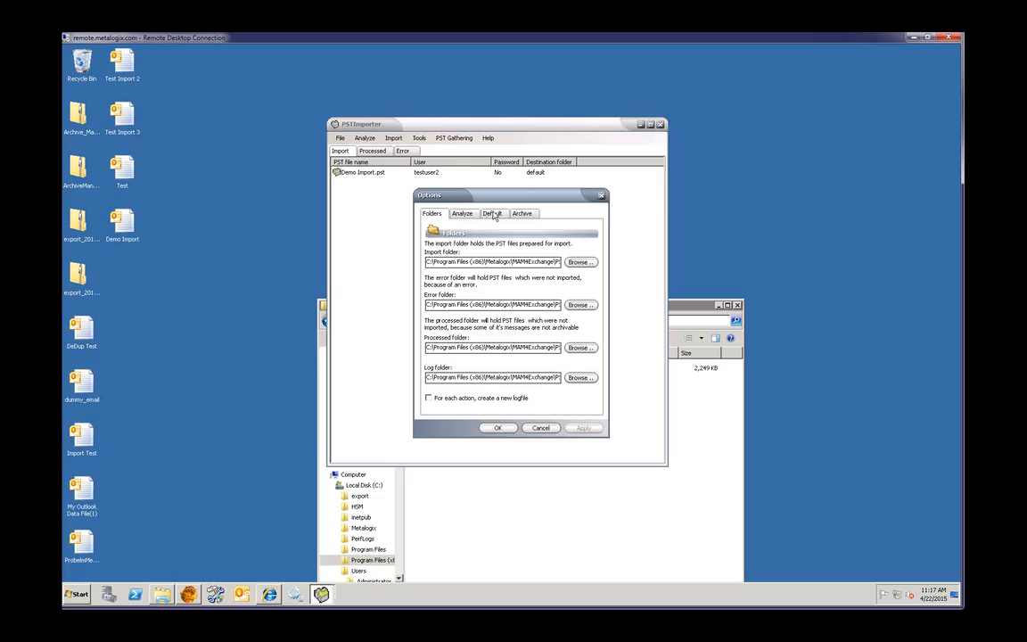
{"action": "left_click", "coordinate": [493, 214]}
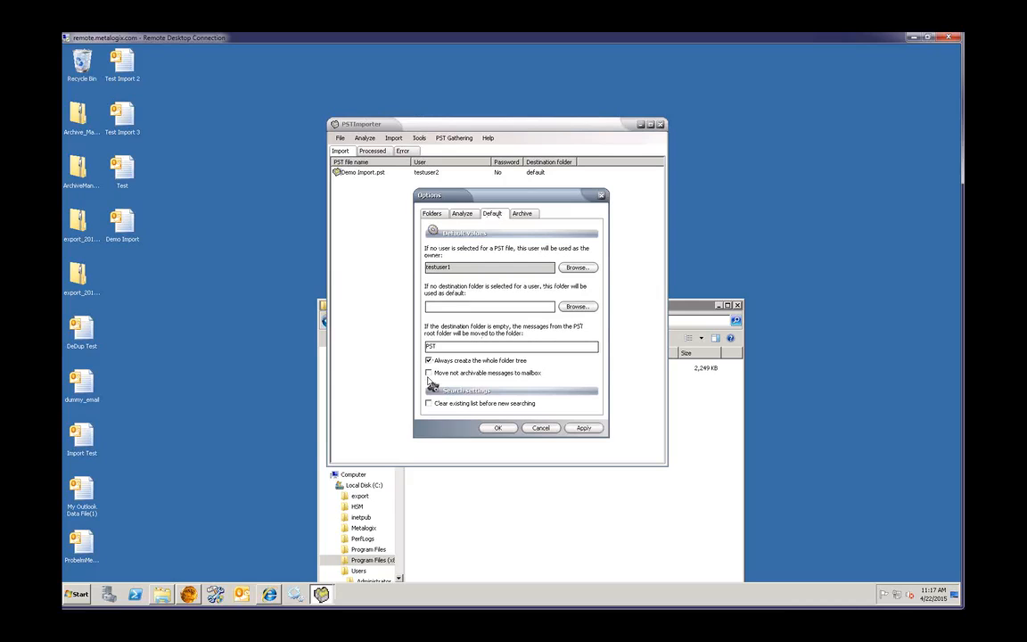
{"action": "left_click", "coordinate": [499, 428]}
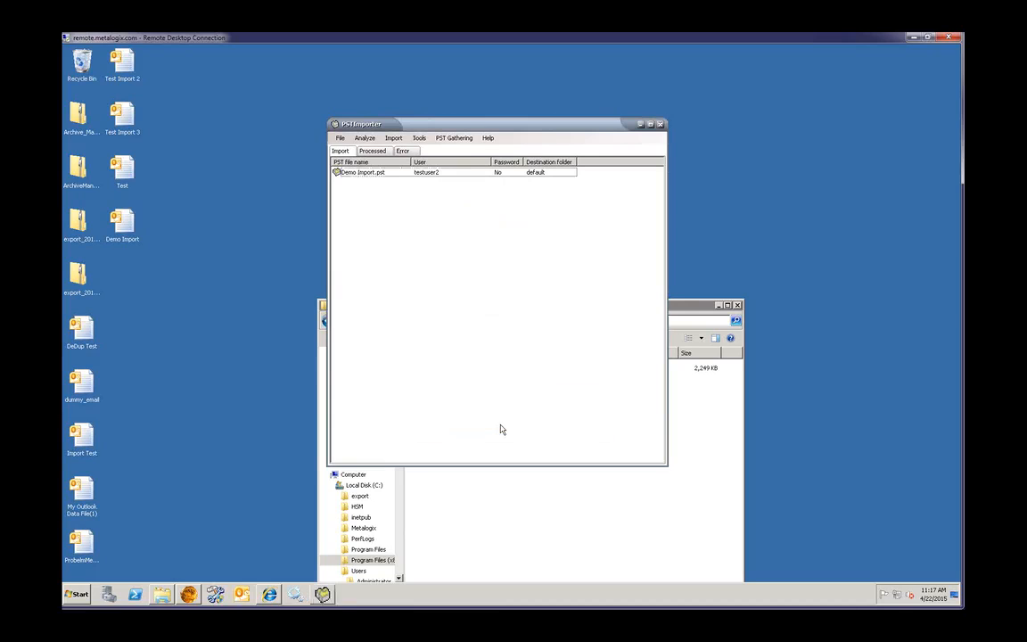
Add the Import Test PST file from the Desktop to the import list once more
{"action": "left_click", "coordinate": [340, 138]}
{"action": "left_click", "coordinate": [354, 147]}
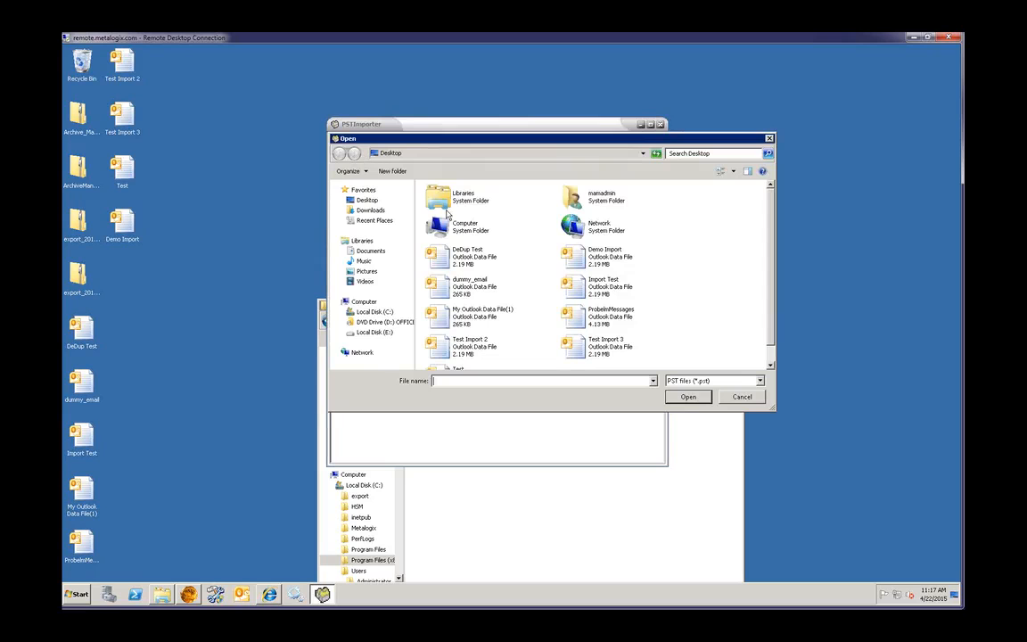
{"action": "left_click", "coordinate": [574, 286]}
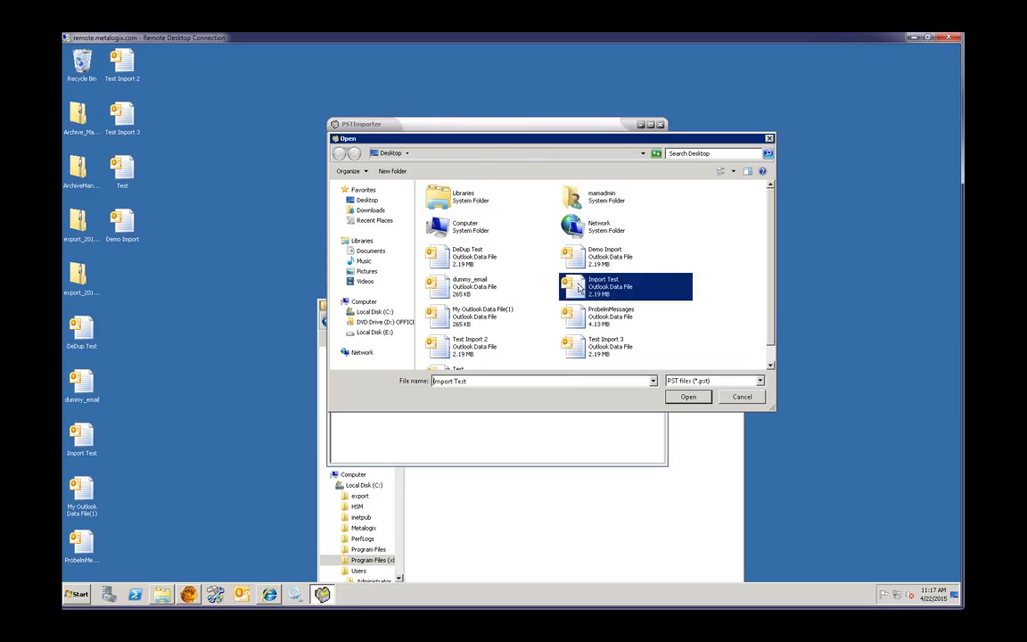
{"action": "left_click", "coordinate": [671, 401]}
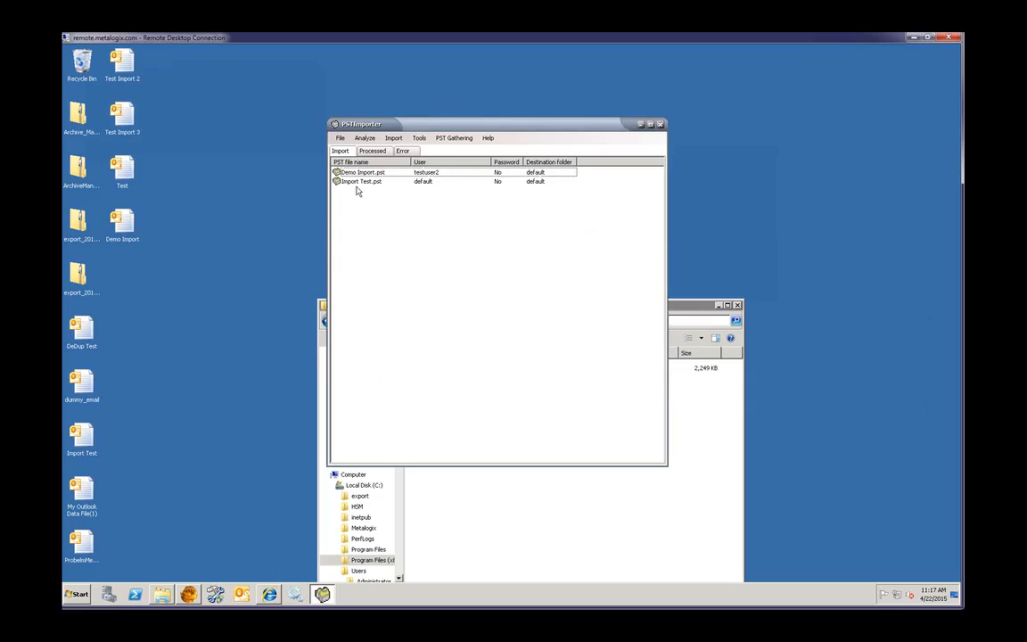
Import only the Import Test PST file and close the messages about the import
{"action": "left_click", "coordinate": [360, 183]}
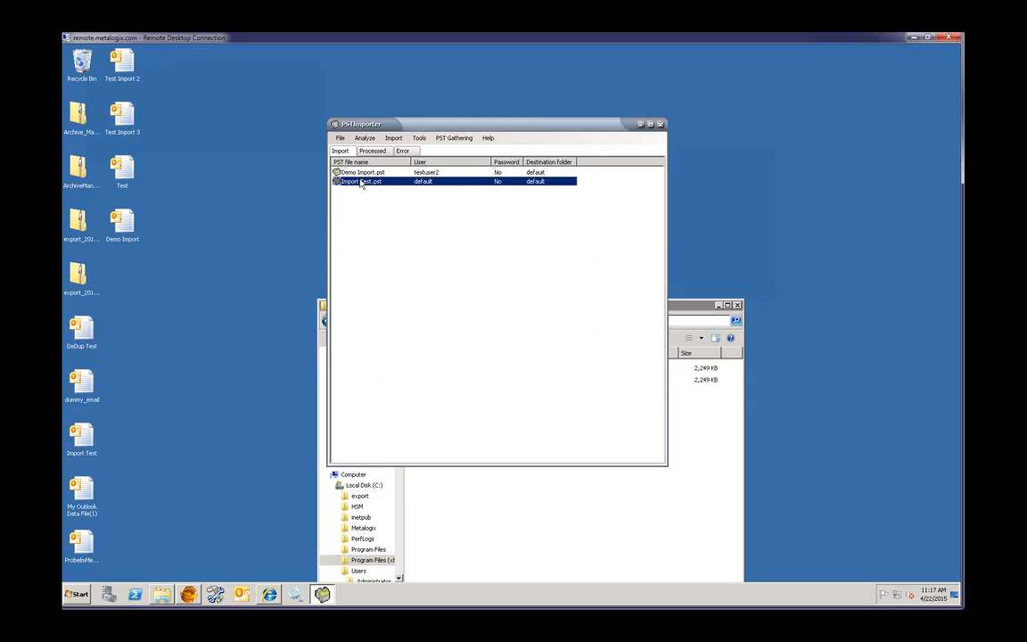
{"action": "right_click", "coordinate": [360, 183]}
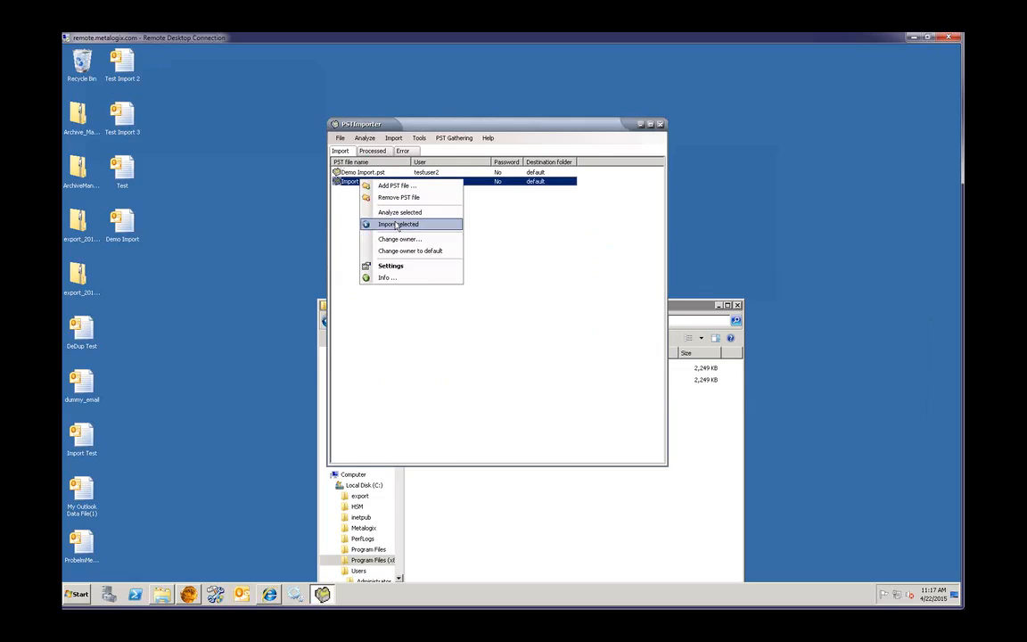
{"action": "left_click", "coordinate": [398, 224]}
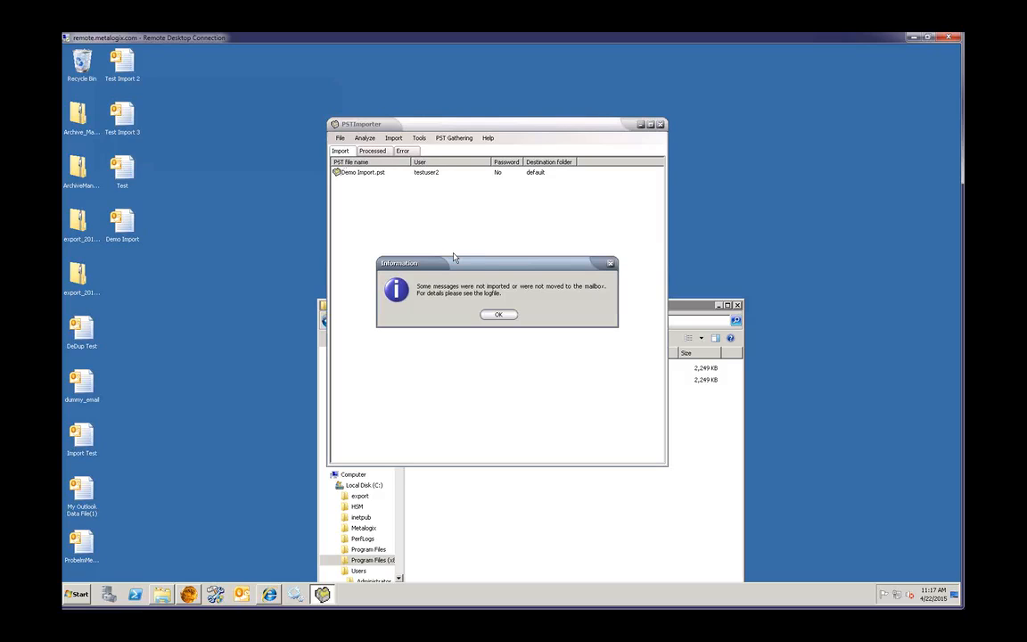
{"action": "left_click", "coordinate": [500, 317]}
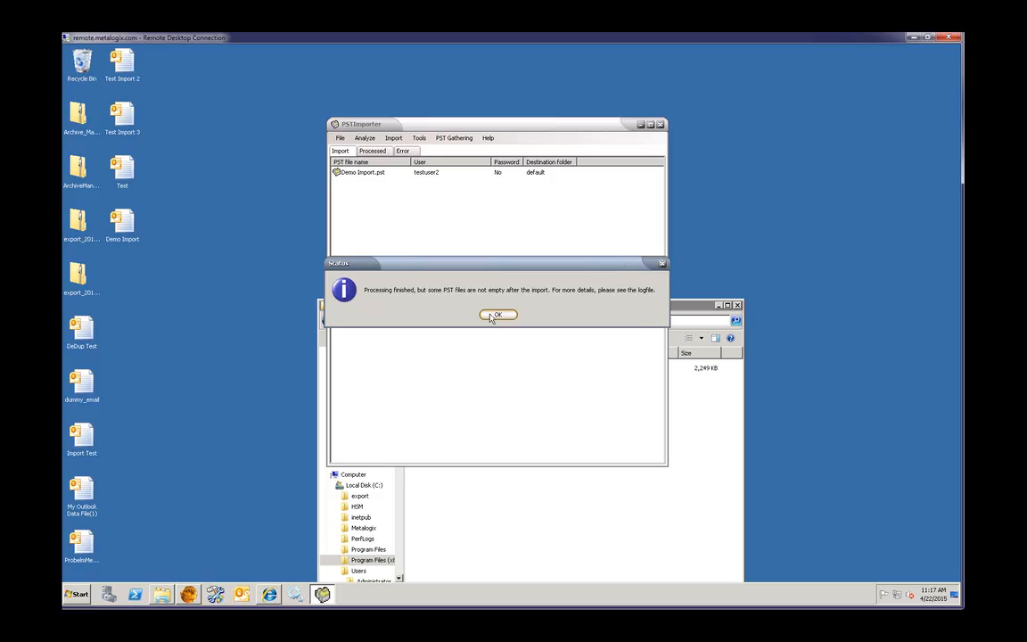
{"action": "left_click", "coordinate": [497, 314]}
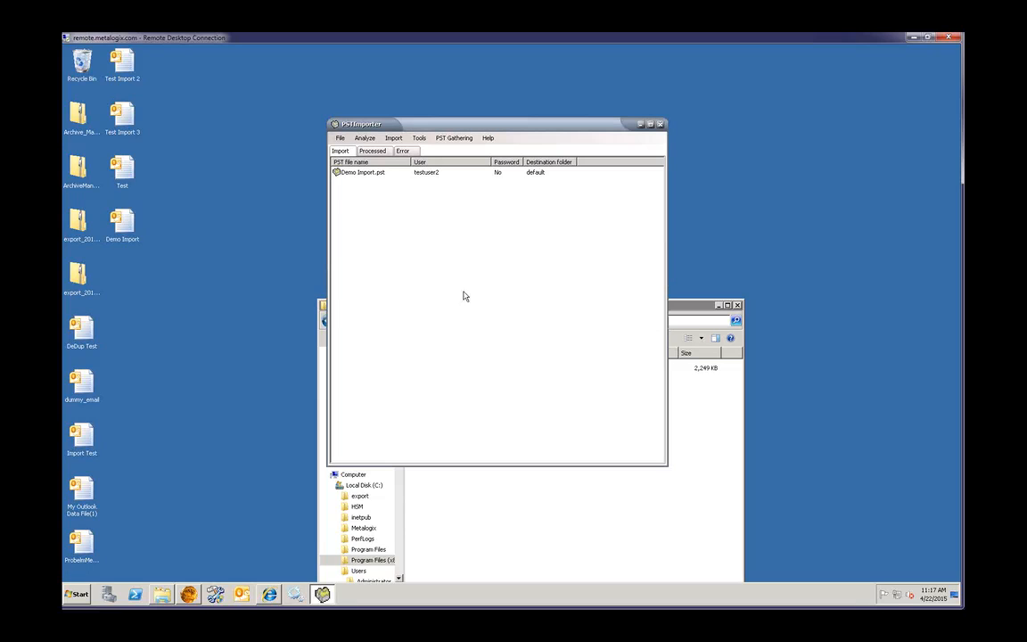
Check the importer's list of processed files and the contents of the Processed folder in Windows Explorer
{"action": "left_click", "coordinate": [372, 151]}
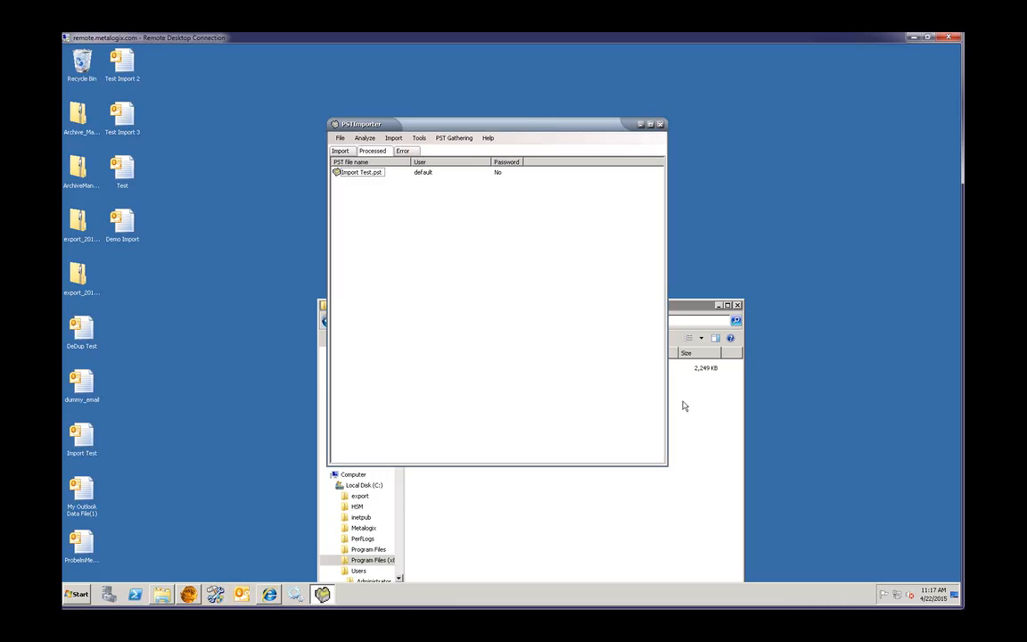
{"action": "left_click", "coordinate": [696, 308]}
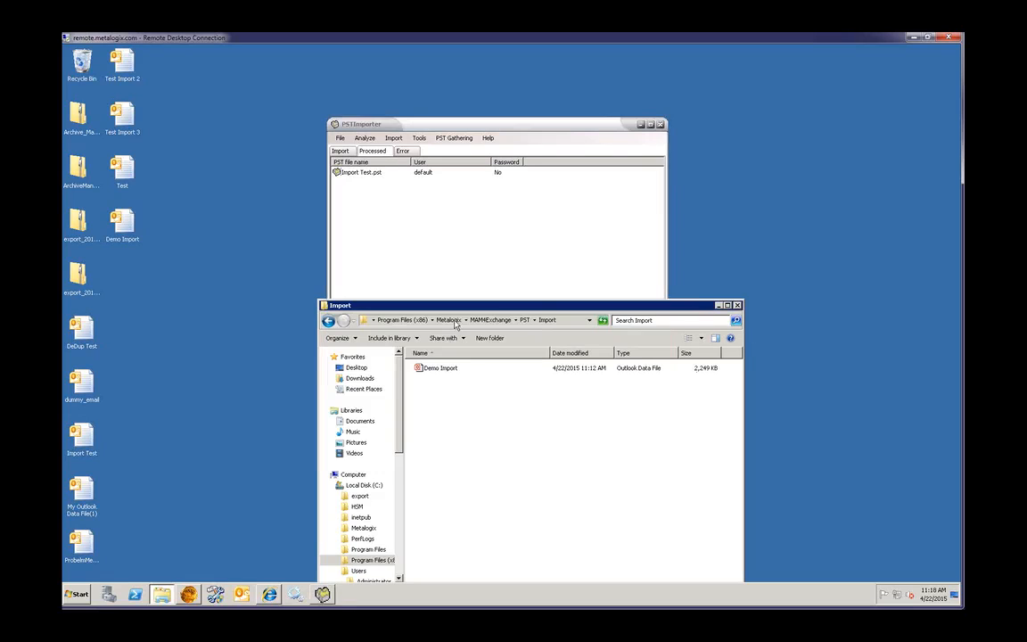
{"action": "left_click", "coordinate": [329, 321]}
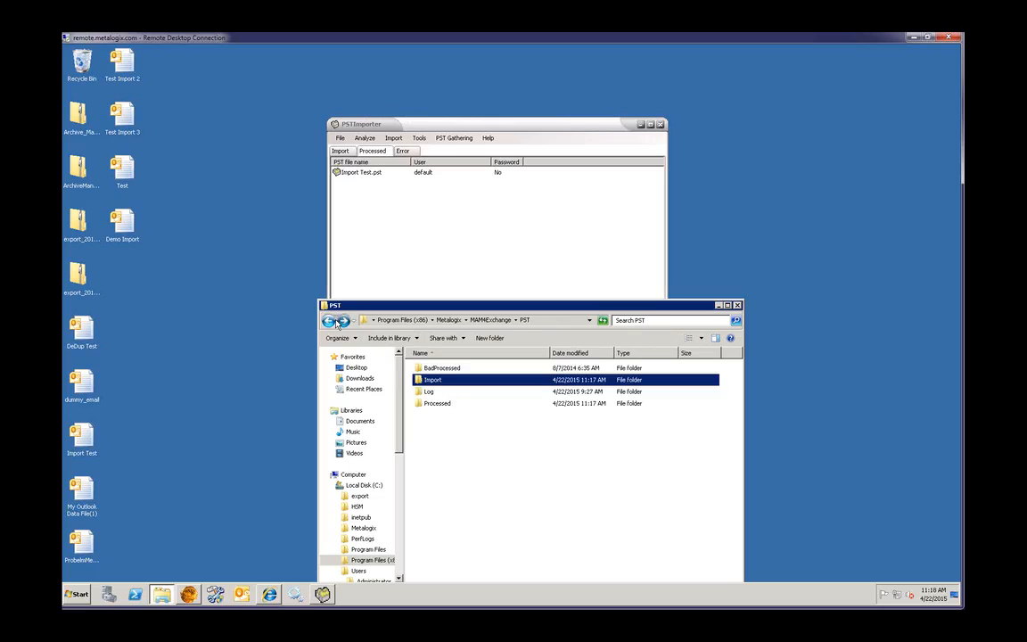
{"action": "double_click", "coordinate": [439, 406]}
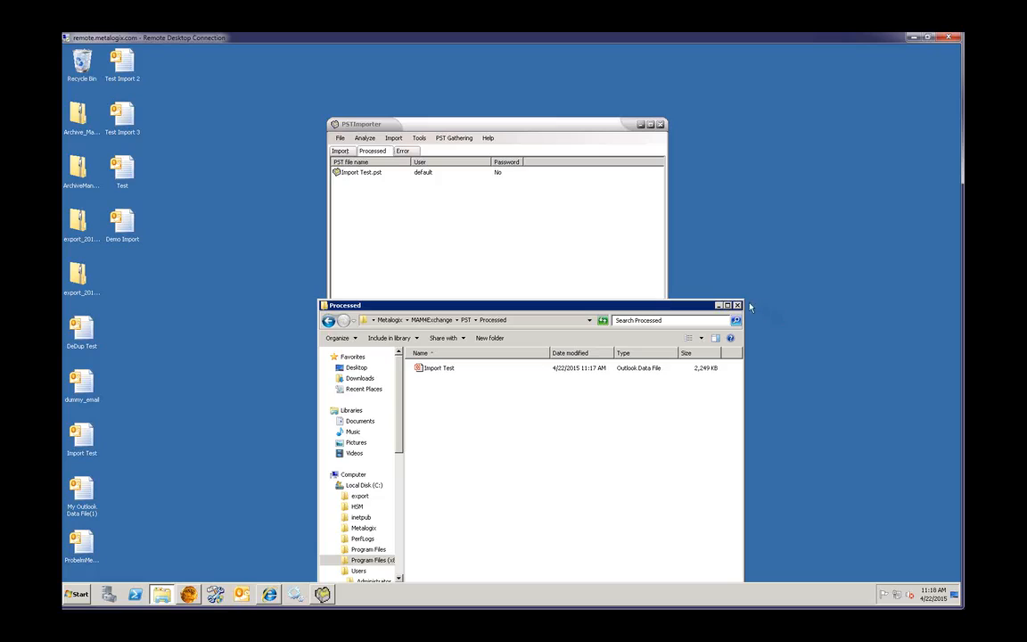
{"action": "left_click", "coordinate": [329, 321]}
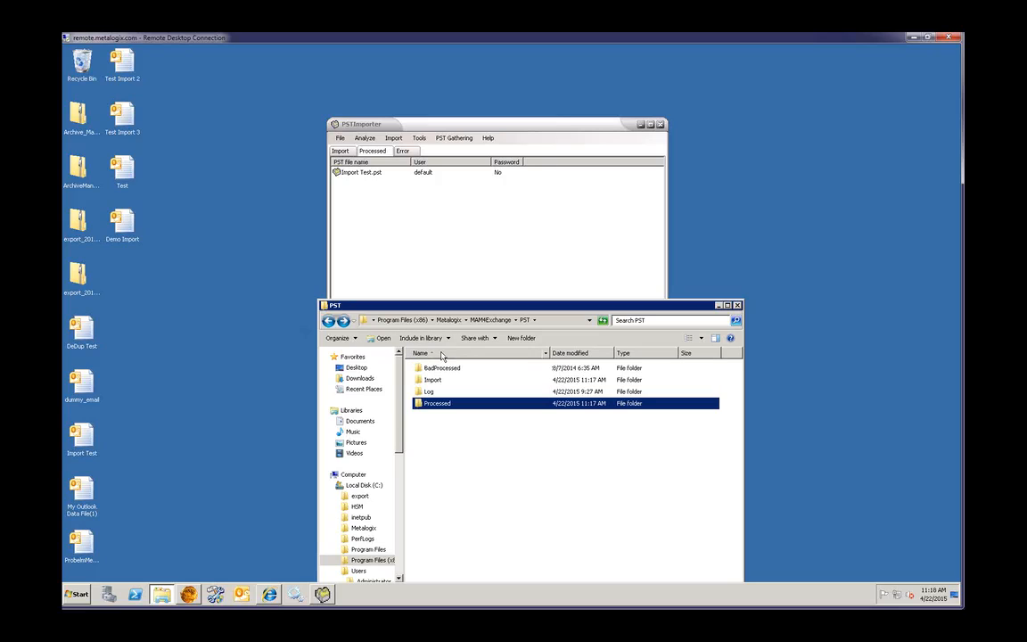
Review the import and error lists in PSTImporter, and inspect the BadProcessed folder in Windows Explorer
{"action": "left_click", "coordinate": [343, 152]}
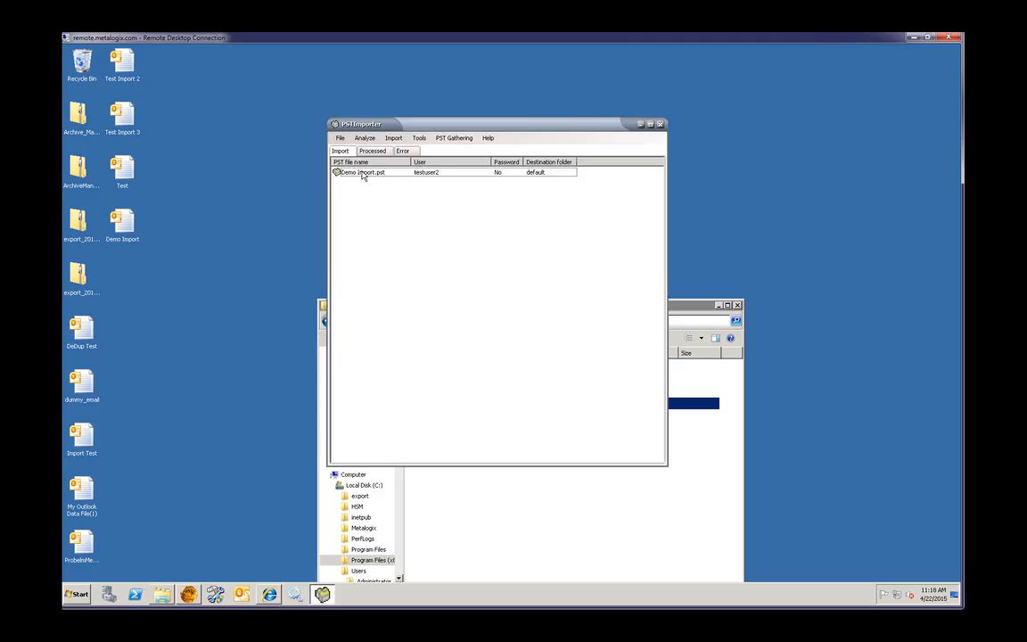
{"action": "left_click", "coordinate": [344, 172]}
{"action": "left_click", "coordinate": [415, 153]}
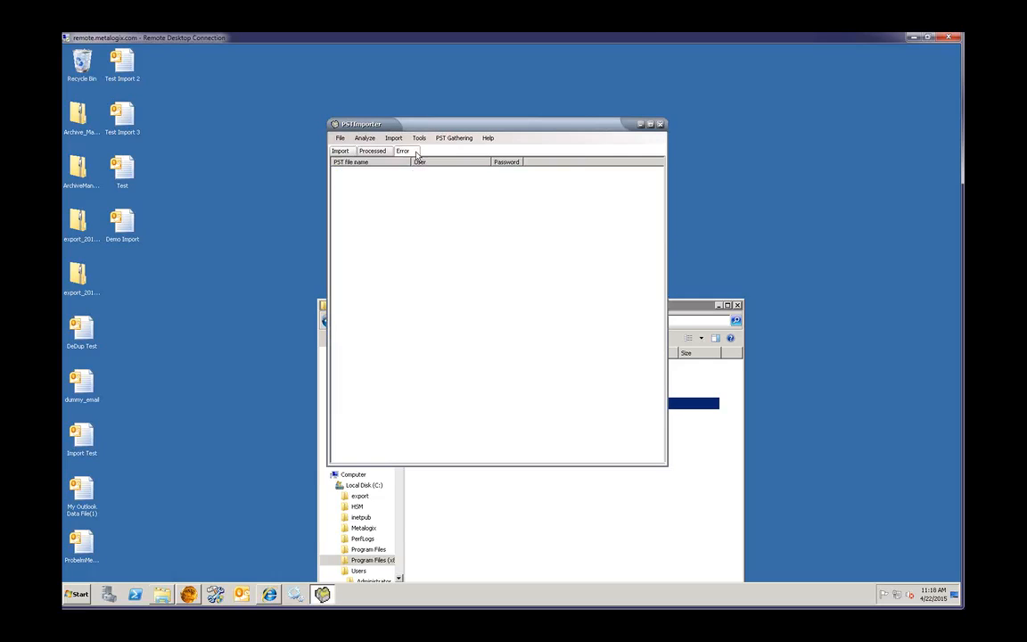
{"action": "left_click", "coordinate": [504, 498]}
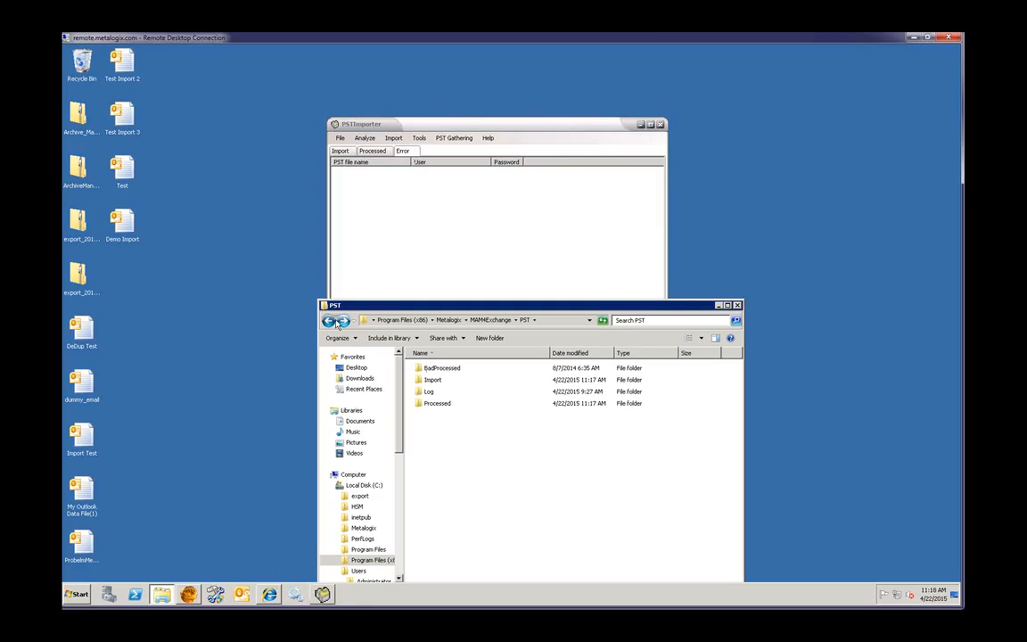
{"action": "left_click", "coordinate": [328, 320]}
{"action": "left_click", "coordinate": [343, 320]}
{"action": "double_click", "coordinate": [430, 369]}
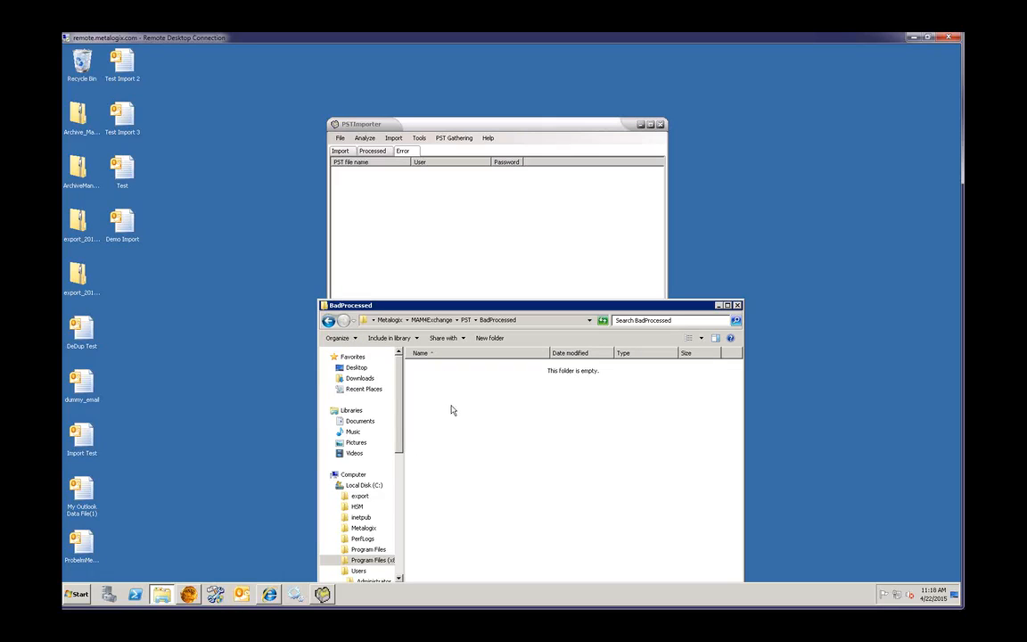
{"action": "left_click", "coordinate": [328, 321]}
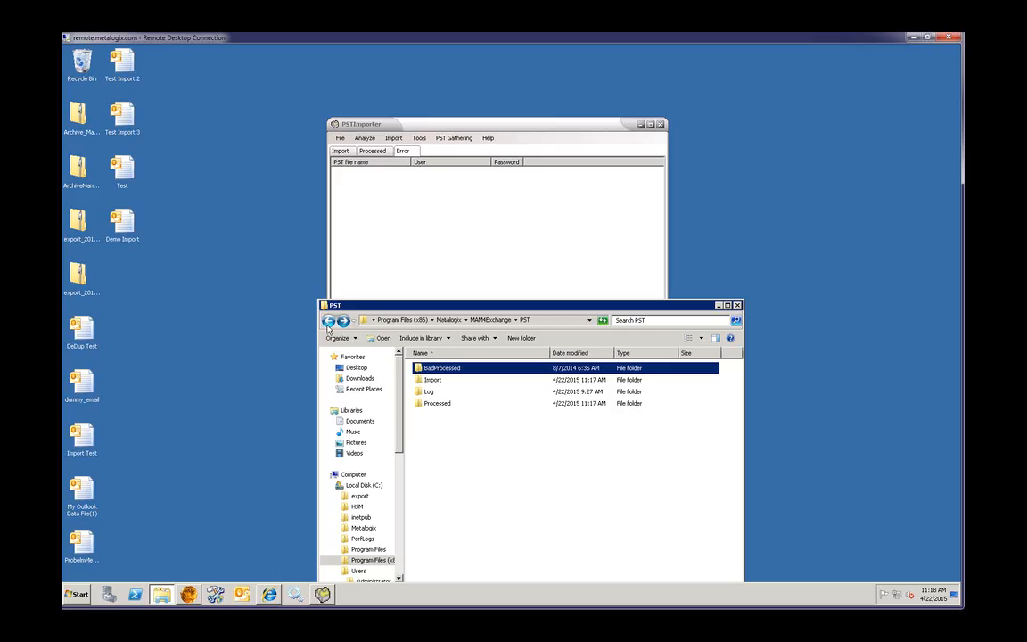
{"action": "double_click", "coordinate": [421, 366]}
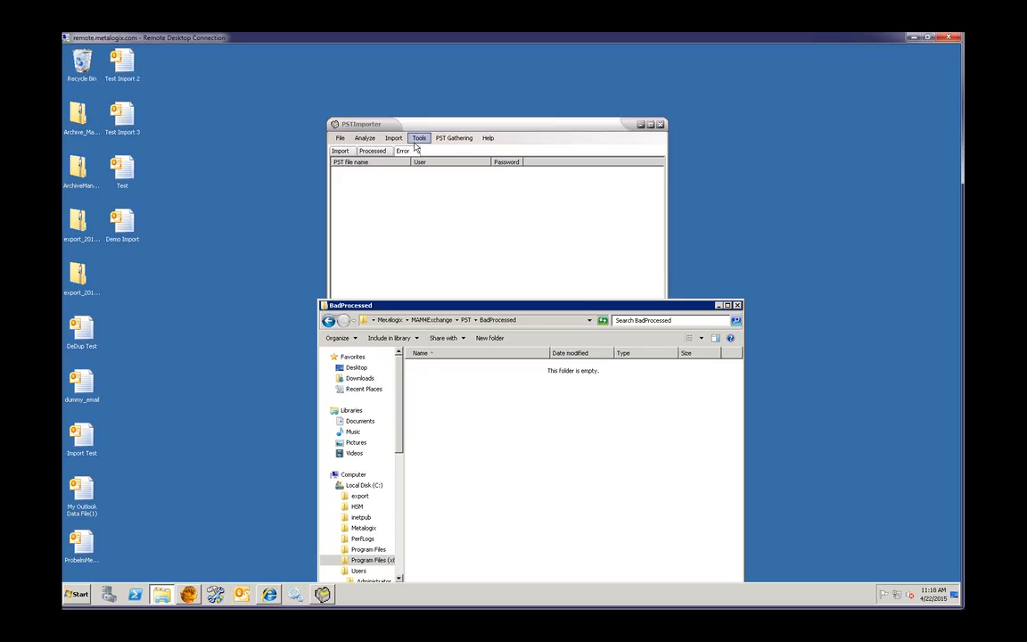
Move the processed Import Test PST file back to the import list in PSTImporter and display that list
{"action": "left_click", "coordinate": [384, 155]}
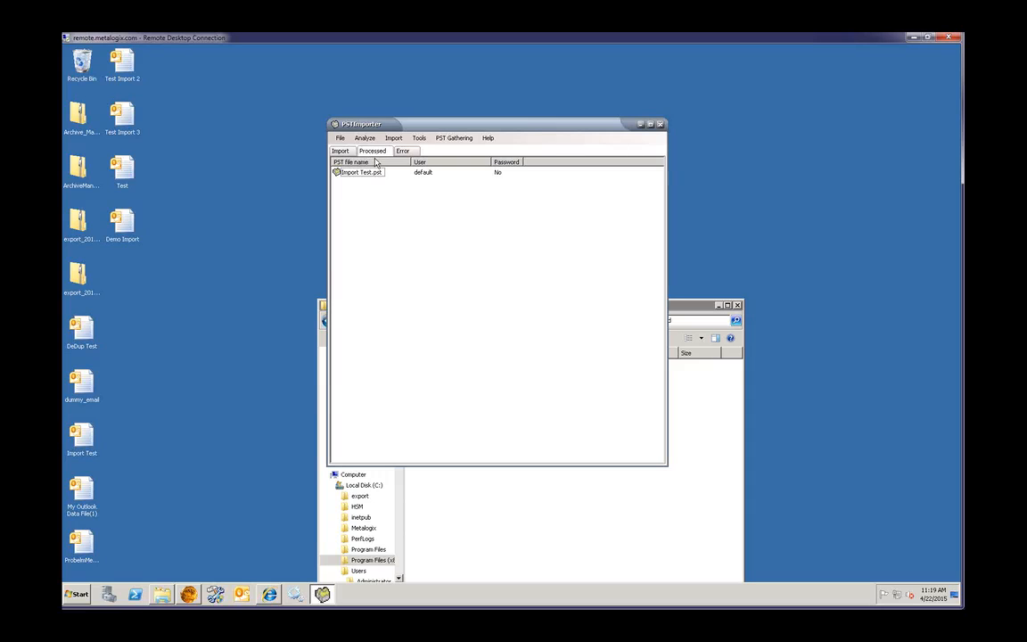
{"action": "right_click", "coordinate": [369, 173]}
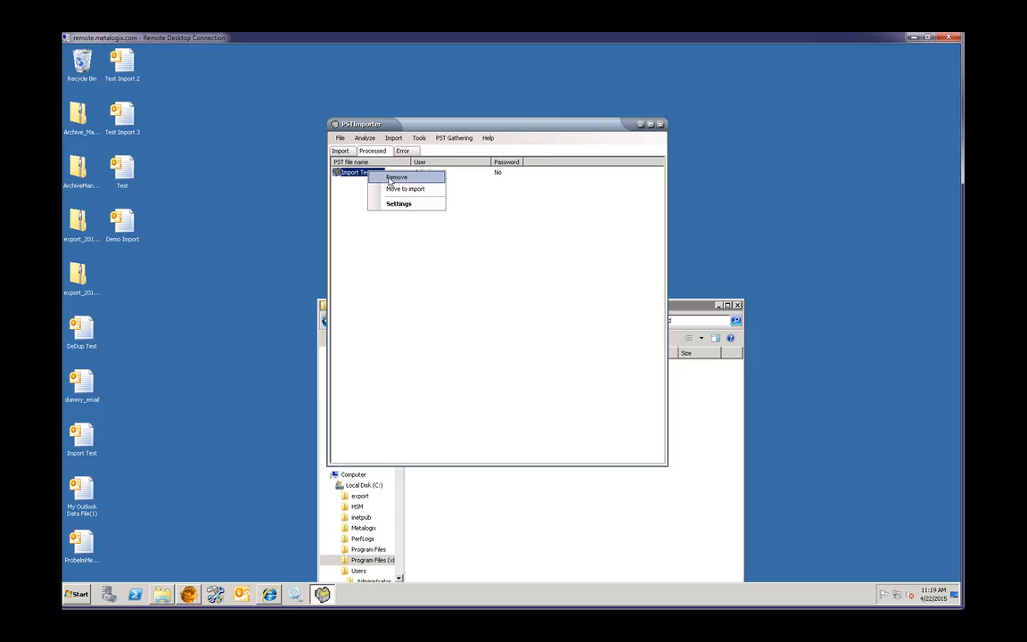
{"action": "left_click", "coordinate": [403, 189]}
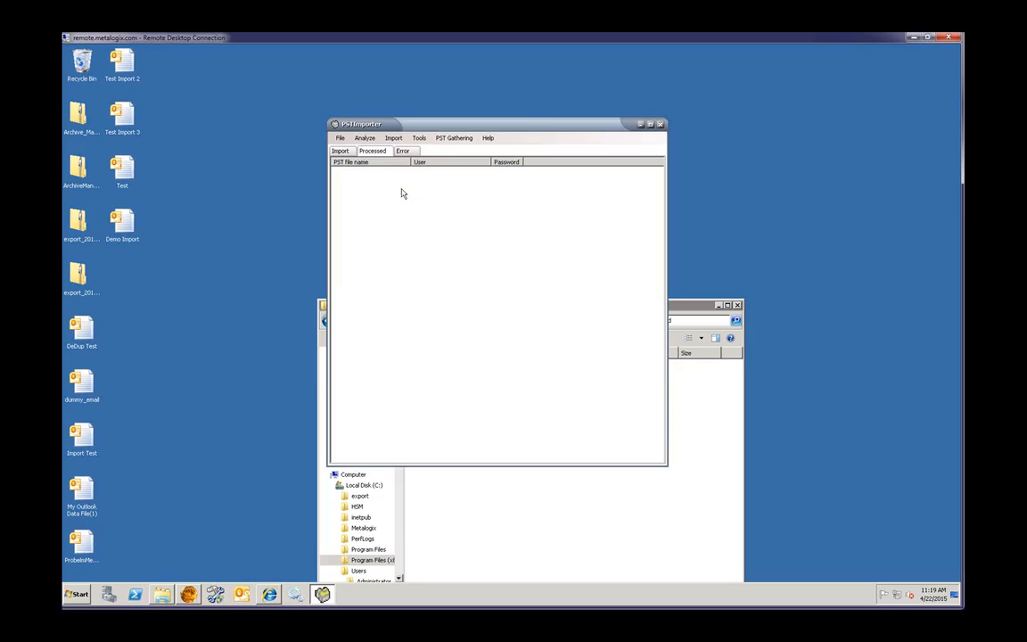
{"action": "left_click", "coordinate": [341, 151]}
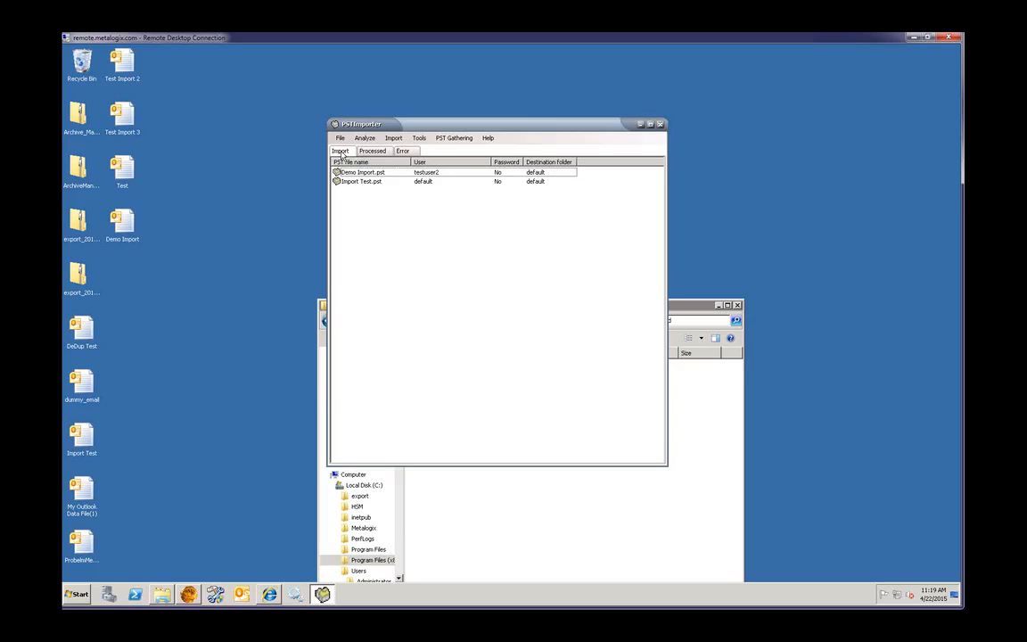
Import only the Import Test PST file again and dismiss the messages about the import
{"action": "left_click", "coordinate": [379, 183]}
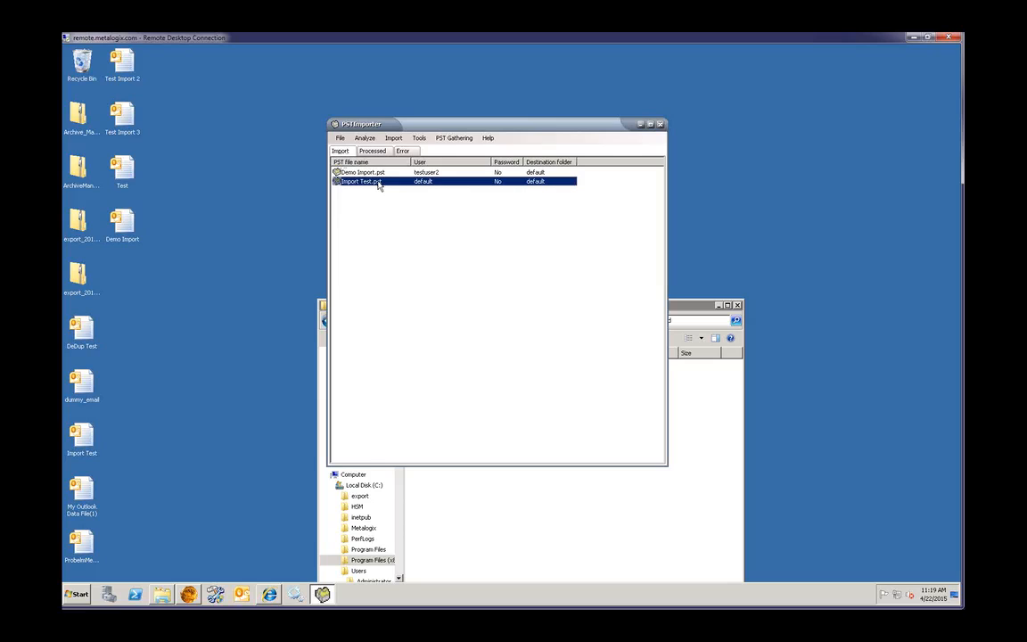
{"action": "right_click", "coordinate": [379, 185]}
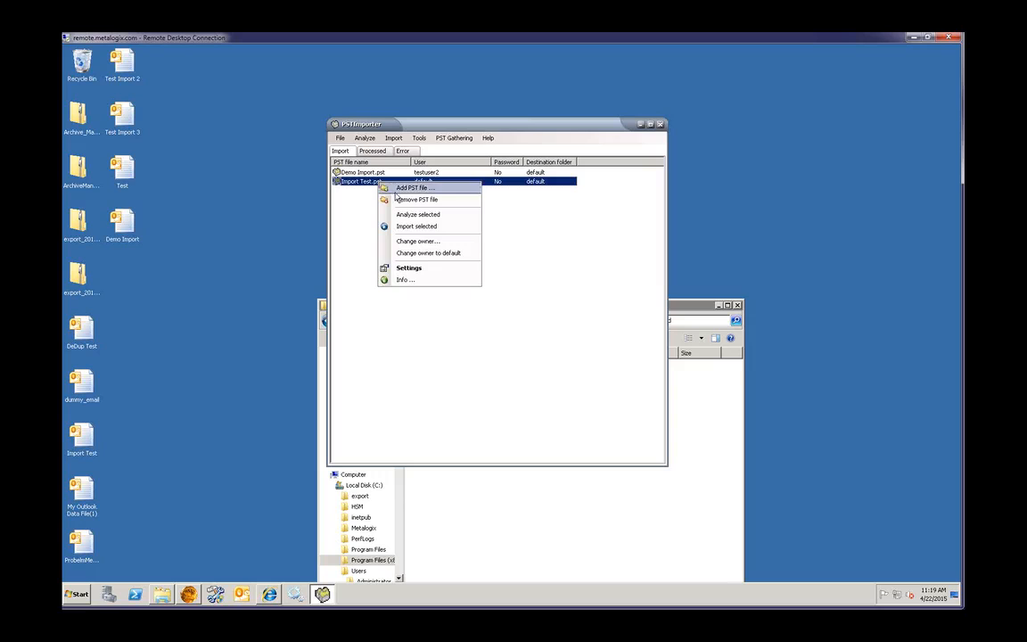
{"action": "left_click", "coordinate": [406, 226]}
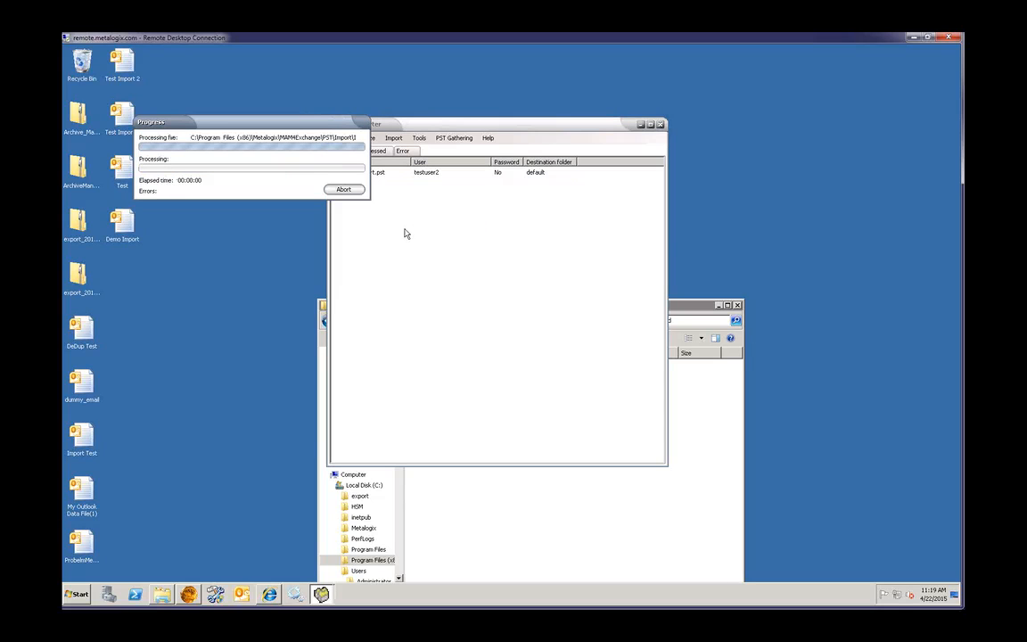
{"action": "left_click", "coordinate": [332, 188]}
{"action": "left_click", "coordinate": [496, 316]}
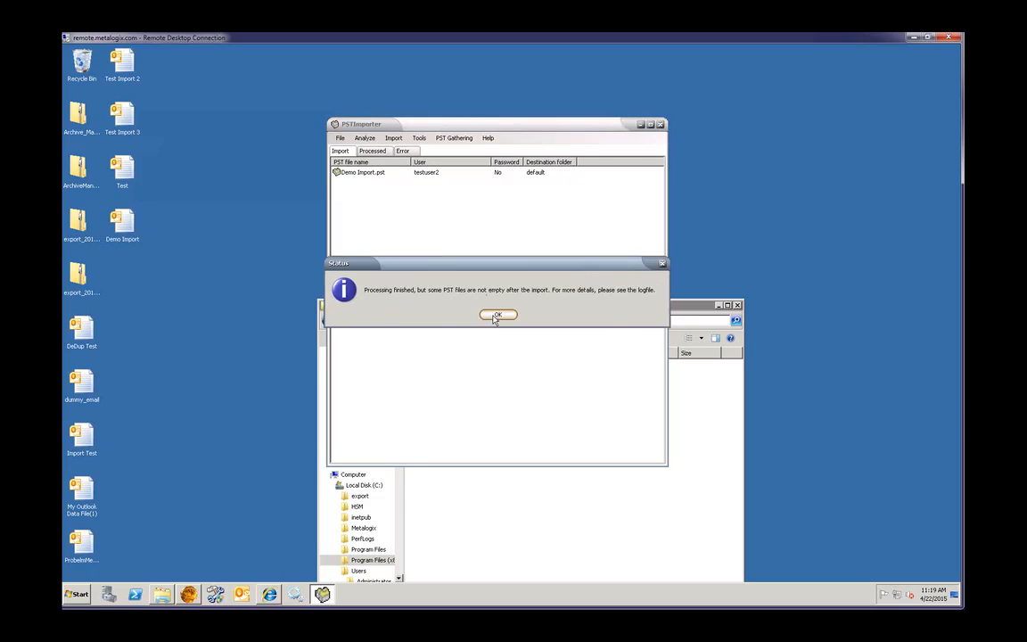
{"action": "left_click", "coordinate": [493, 318]}
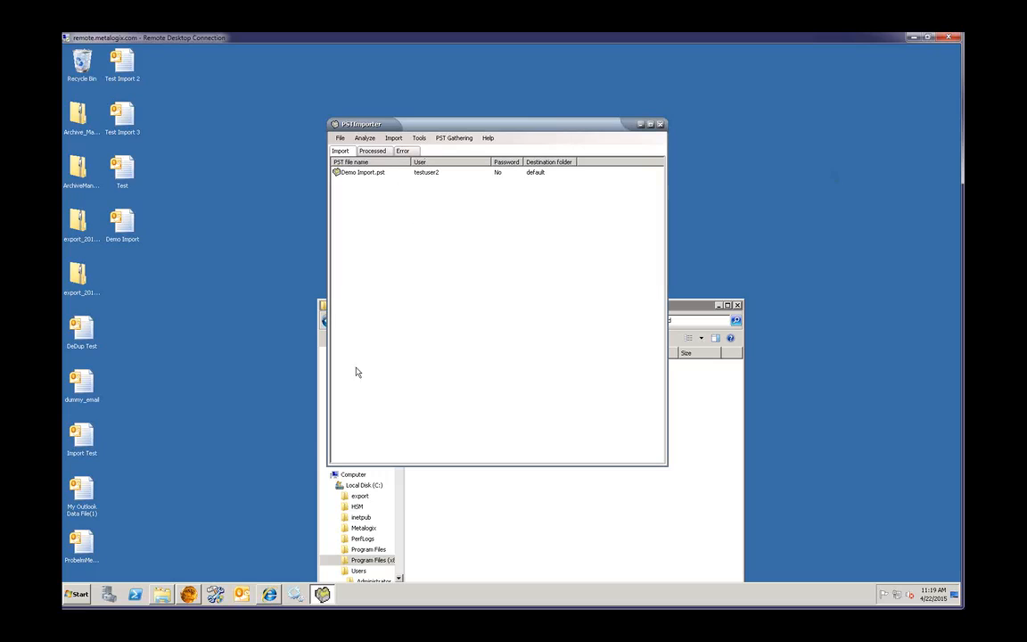
Switch to Archive Manager Exchange Edition and look through the archived messages in Test User 1's Inbox
{"action": "left_click", "coordinate": [189, 595]}
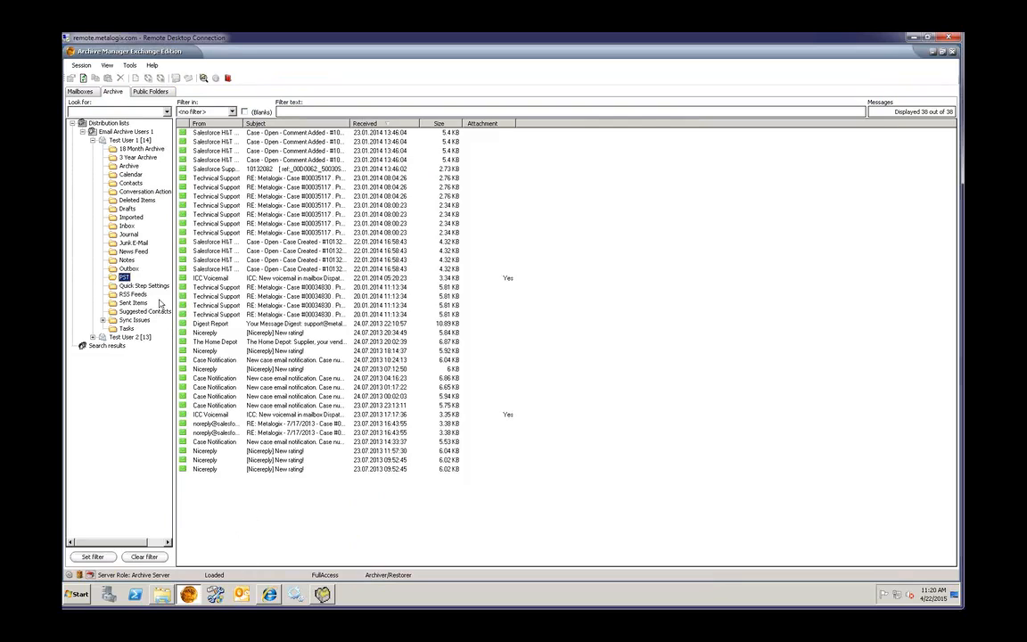
{"action": "left_click", "coordinate": [128, 225]}
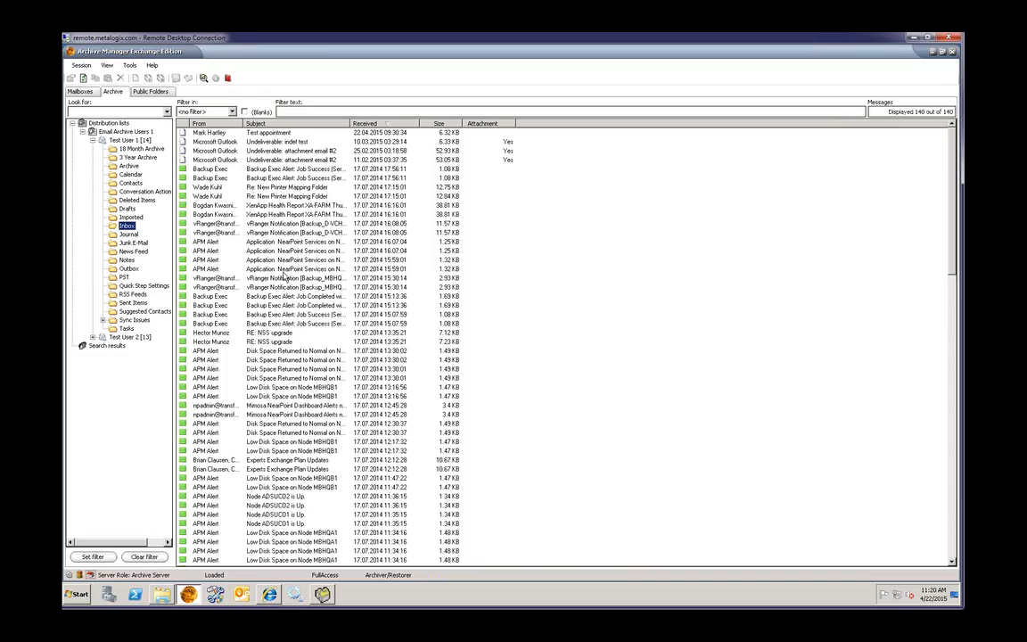
{"action": "left_click", "coordinate": [287, 296]}
{"action": "scroll", "coordinate": [321, 294], "scroll_direction": "down", "scroll_amount": 10}
{"action": "scroll", "coordinate": [335, 301], "scroll_direction": "down", "scroll_amount": 14}
{"action": "scroll", "coordinate": [335, 300], "scroll_direction": "down", "scroll_amount": 5}
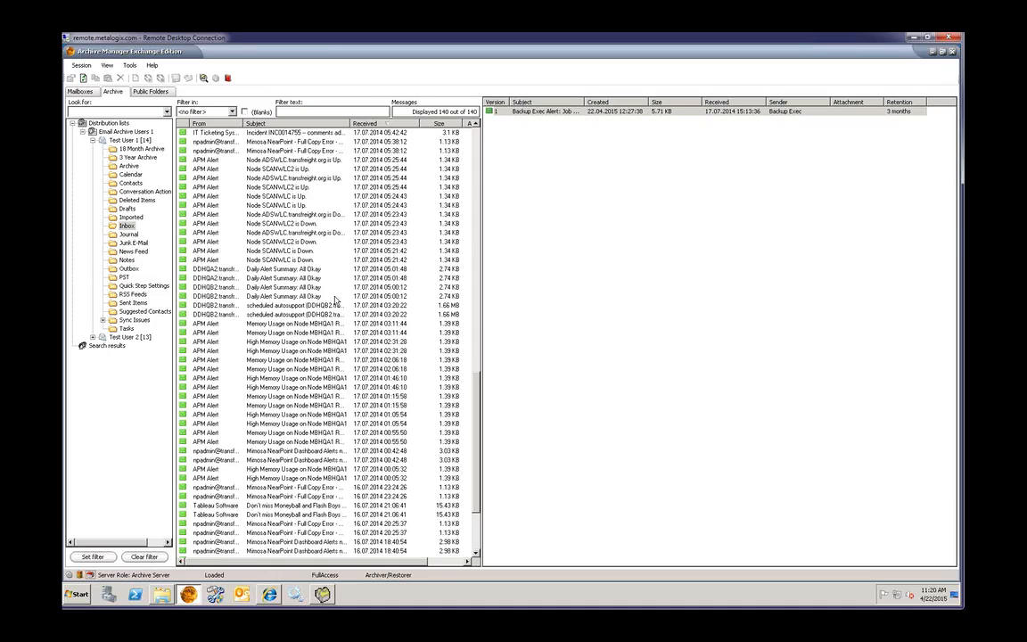
Check the archived contents of the PST folders of Test User 1 and Test User 2, and minimize Archive Manager
{"action": "left_click", "coordinate": [125, 277]}
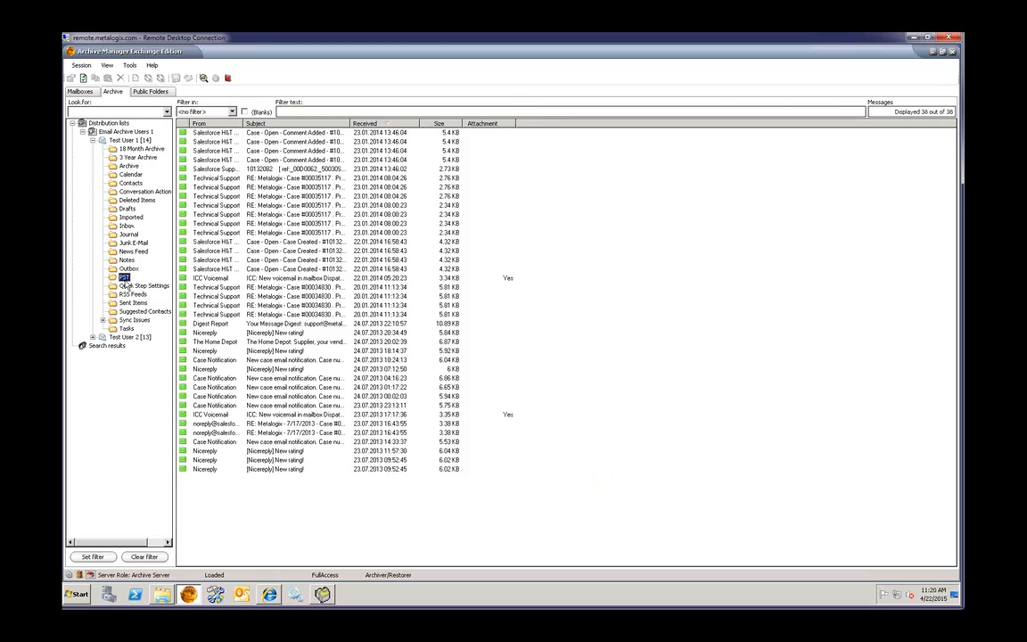
{"action": "left_click", "coordinate": [92, 338]}
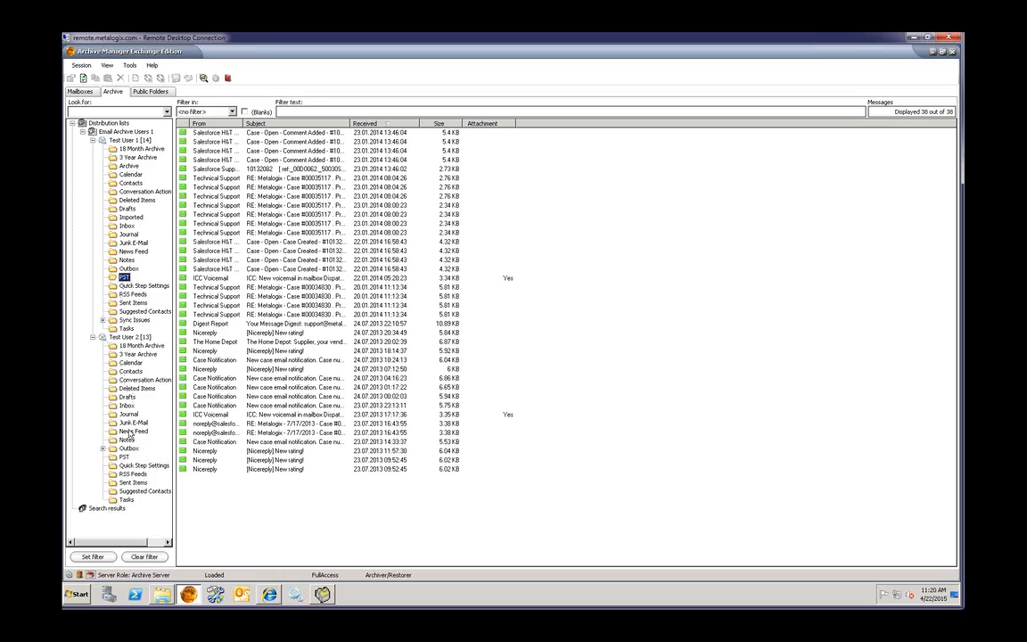
{"action": "left_click", "coordinate": [124, 457]}
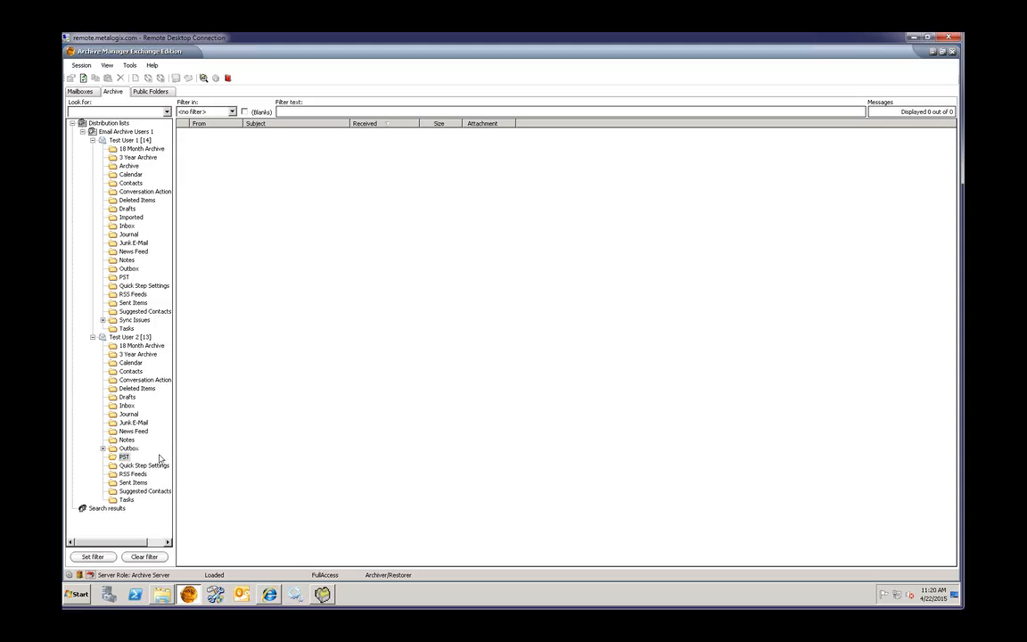
{"action": "left_click", "coordinate": [125, 458]}
{"action": "left_click", "coordinate": [932, 52]}
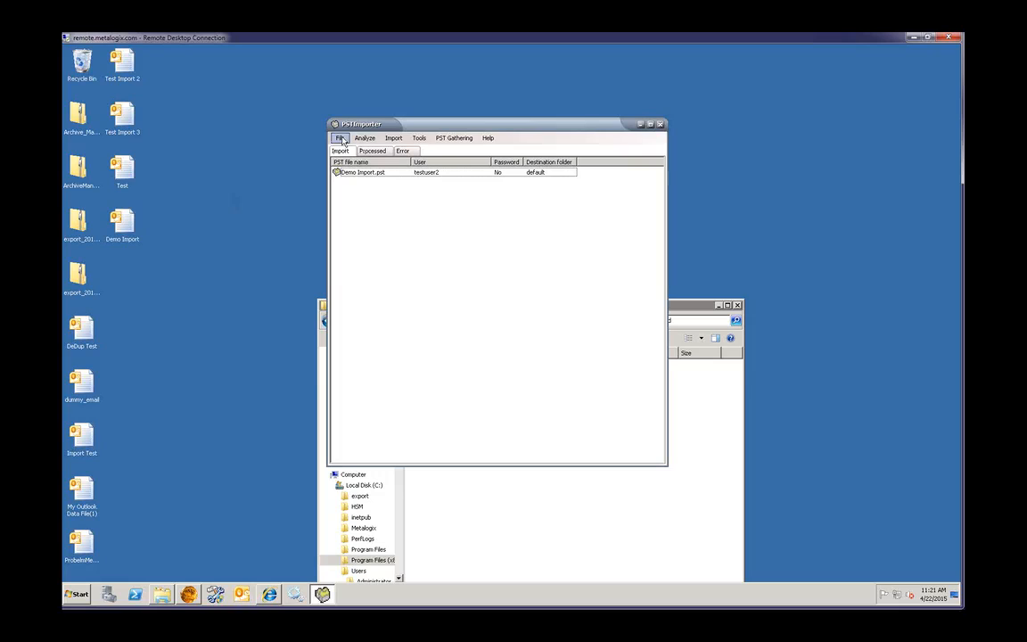
Open the PSTImporter log file list and show the analysis log Analyse_2015422.log
{"action": "left_click", "coordinate": [339, 138]}
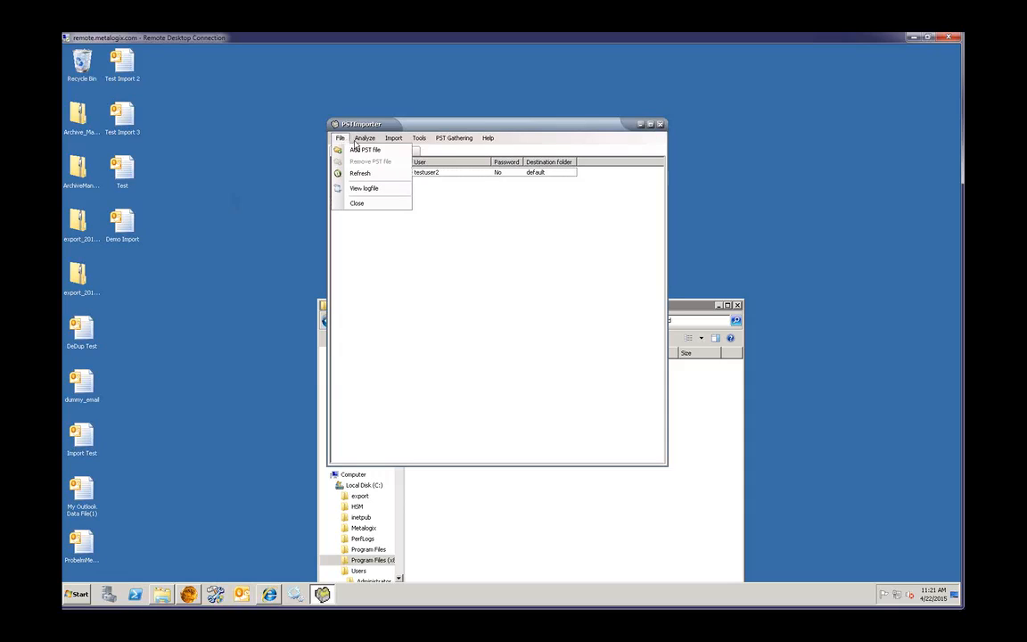
{"action": "left_click", "coordinate": [362, 188]}
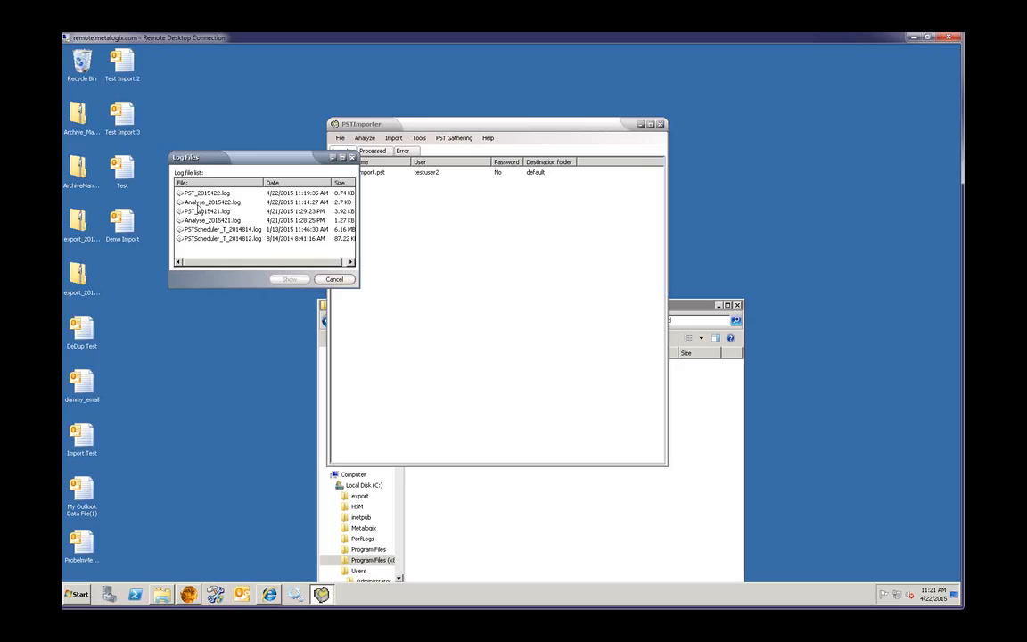
{"action": "left_click", "coordinate": [342, 202]}
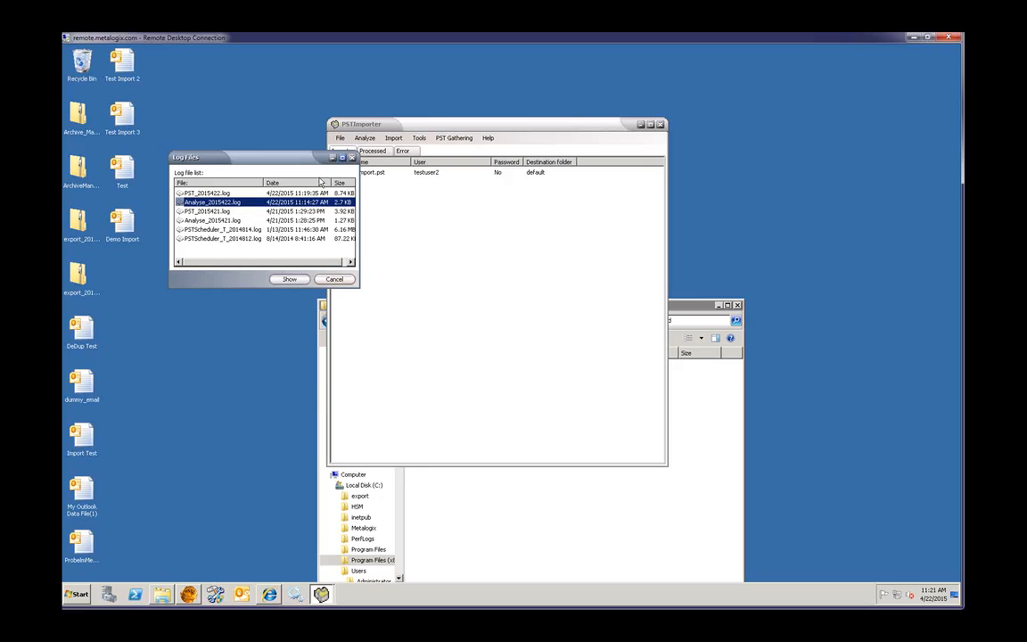
{"action": "left_click", "coordinate": [240, 230]}
{"action": "left_click", "coordinate": [239, 238]}
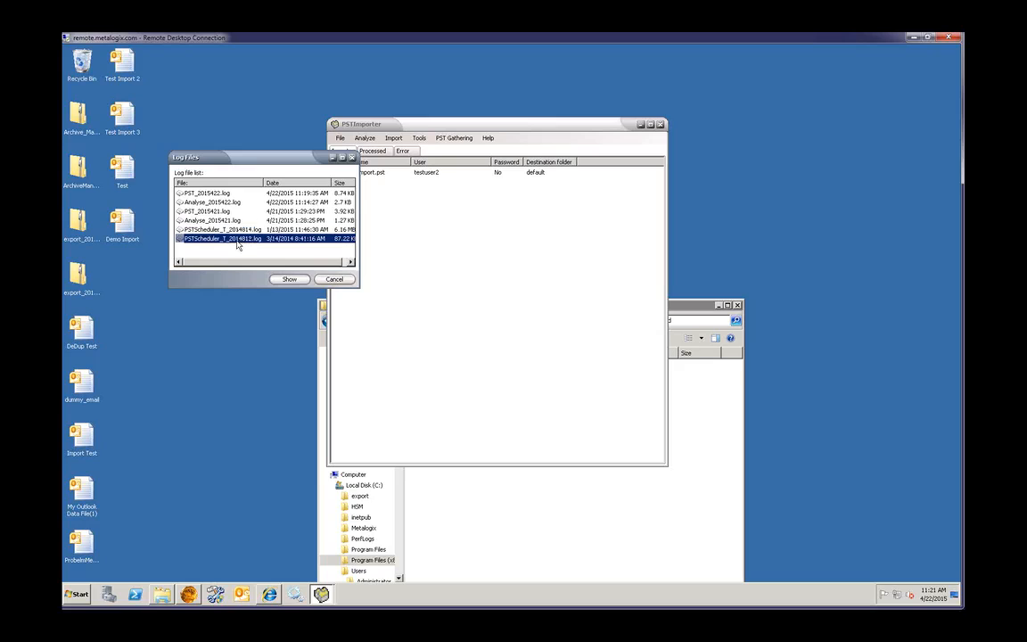
{"action": "left_click", "coordinate": [239, 231]}
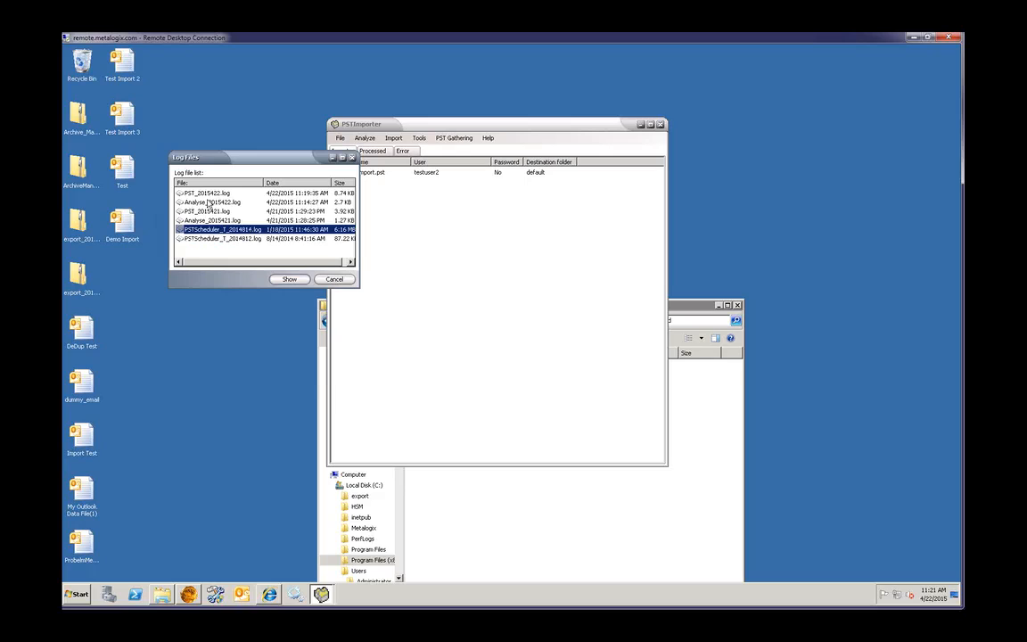
{"action": "left_click", "coordinate": [209, 193]}
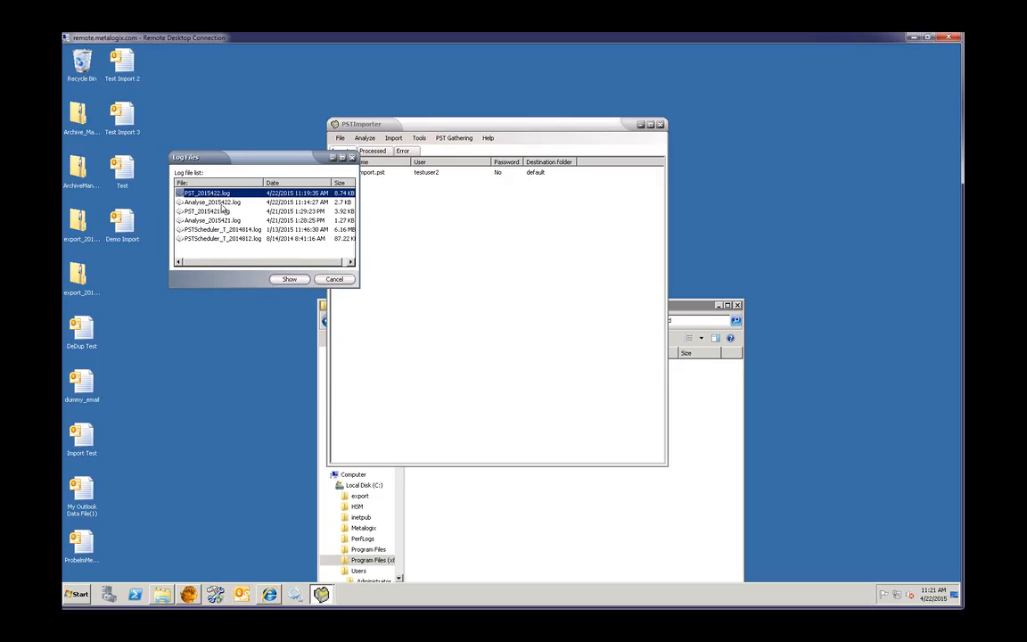
{"action": "left_click", "coordinate": [209, 202]}
{"action": "left_click", "coordinate": [290, 279]}
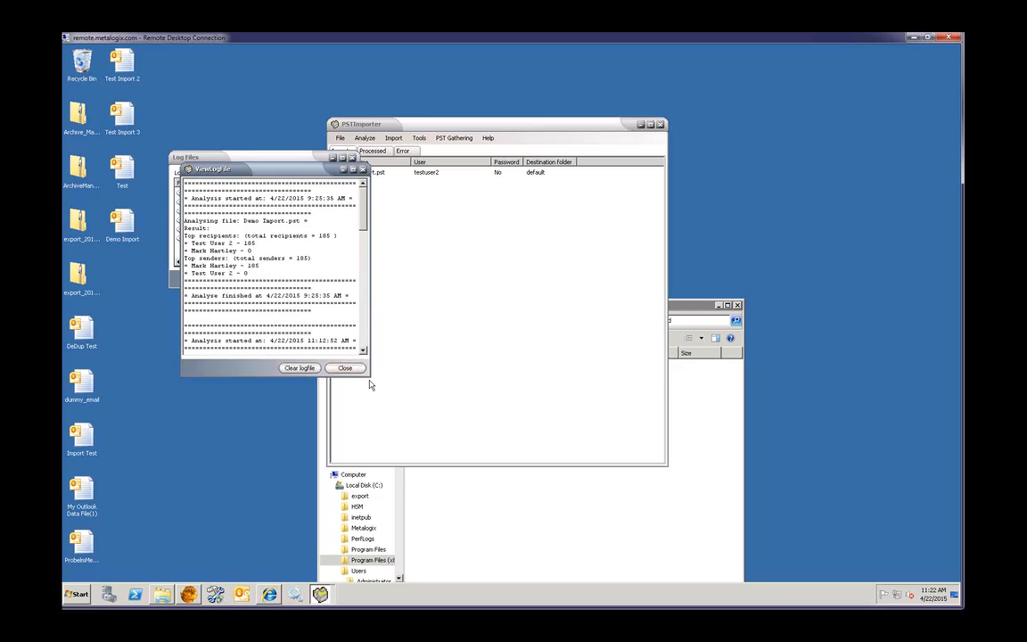
Enlarge the analysis log, review the top recipients and senders of Test Import 2.pst, and close the log
{"action": "left_click_drag", "start_coordinate": [370, 376], "coordinate": [722, 587]}
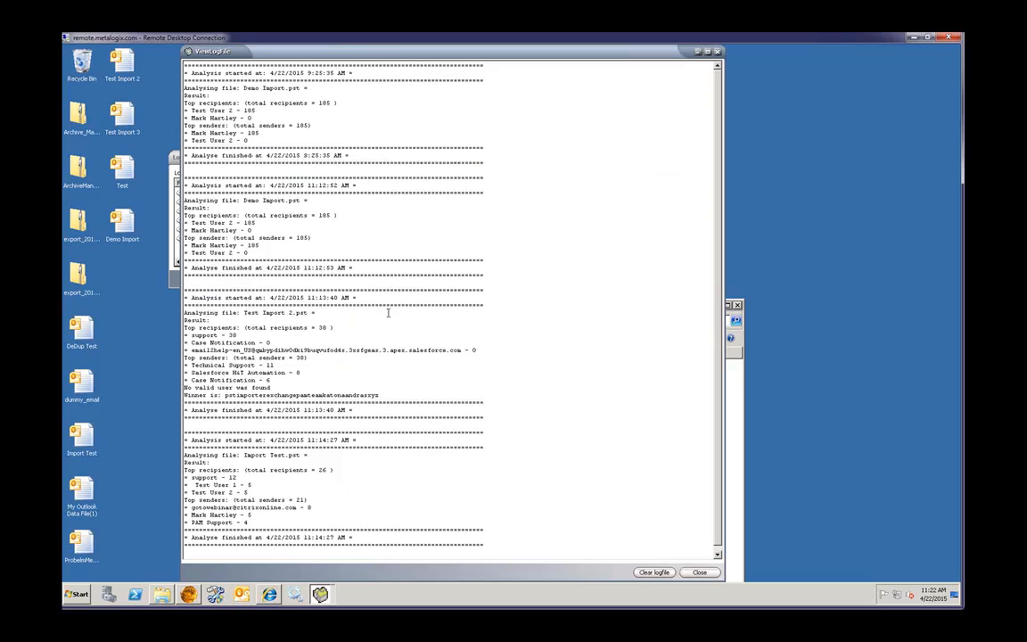
{"action": "left_click", "coordinate": [443, 317]}
{"action": "scroll", "coordinate": [443, 317], "scroll_direction": "down", "scroll_amount": 1}
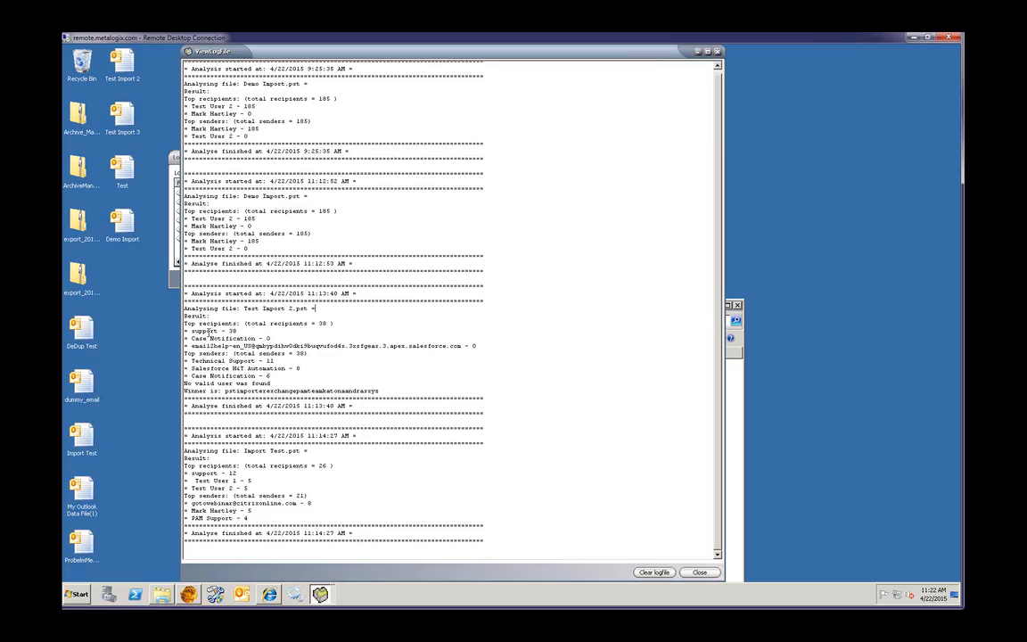
{"action": "left_click_drag", "start_coordinate": [191, 360], "coordinate": [338, 314]}
{"action": "left_click", "coordinate": [232, 331]}
{"action": "left_click", "coordinate": [264, 353]}
{"action": "left_click", "coordinate": [719, 51]}
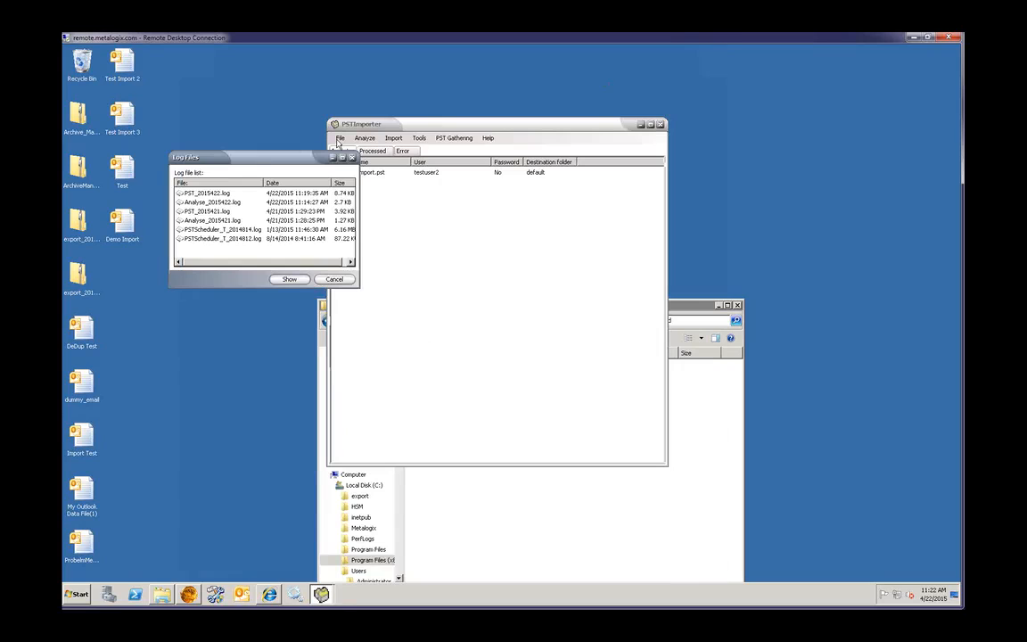
Show the import log PST_2015422.log in an enlarged window and read through to its latest import batch
{"action": "left_click", "coordinate": [223, 193]}
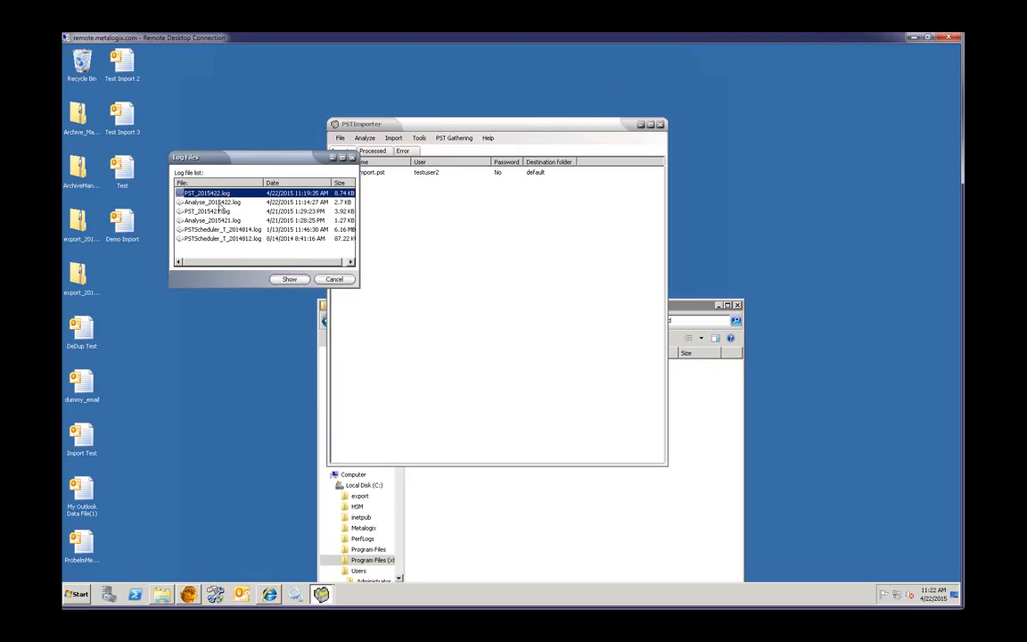
{"action": "left_click", "coordinate": [287, 279]}
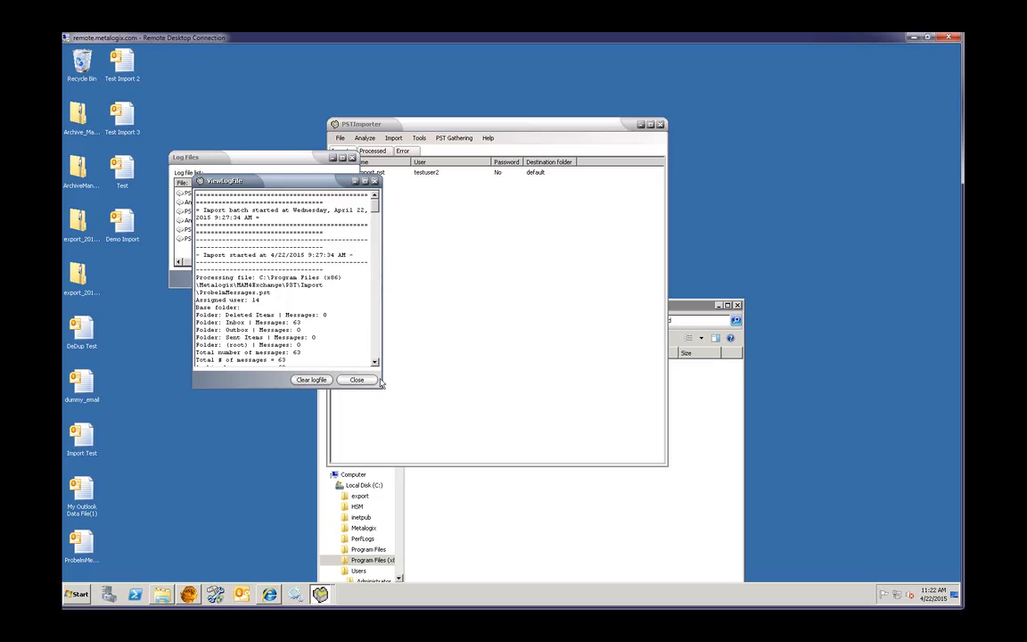
{"action": "left_click_drag", "start_coordinate": [423, 413], "coordinate": [571, 496]}
{"action": "scroll", "coordinate": [573, 242], "scroll_direction": "down", "scroll_amount": 15}
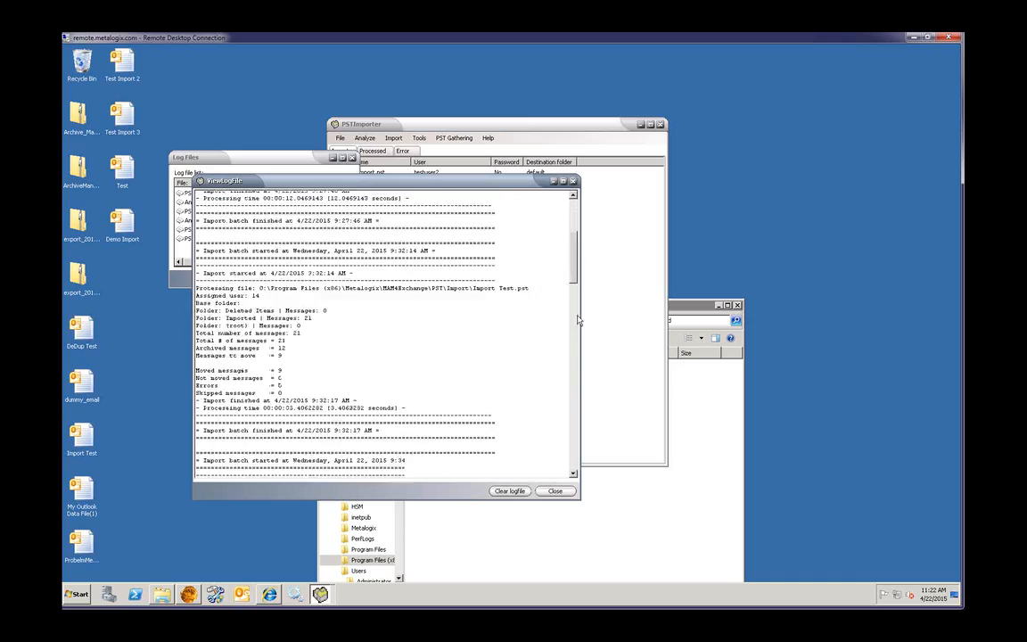
{"action": "scroll", "coordinate": [576, 455], "scroll_direction": "down", "scroll_amount": 8}
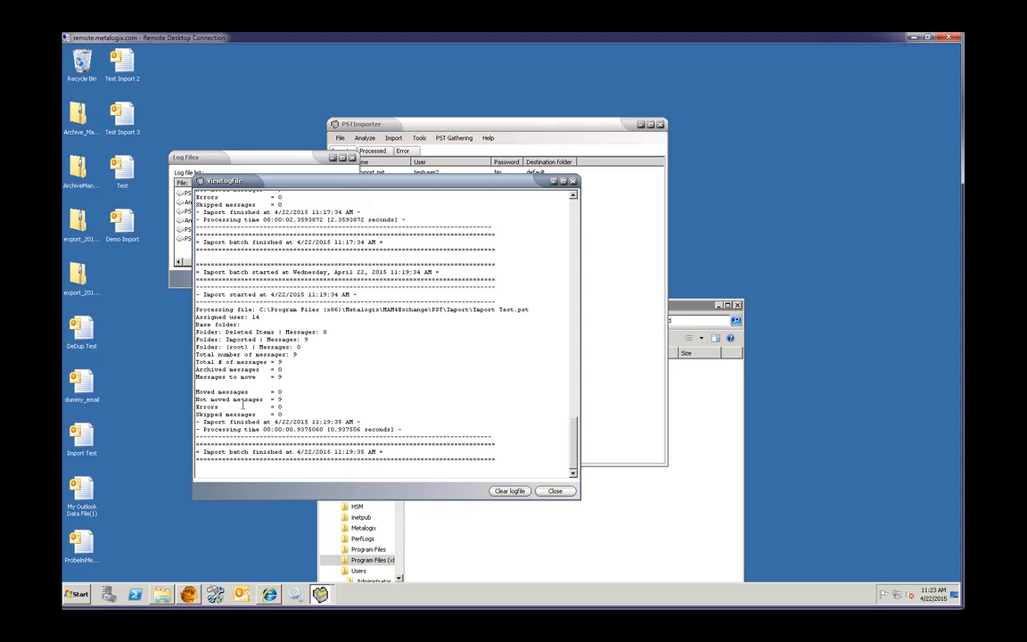
Compare the moved and not moved message entries across the earlier Import Test.pst batches in the import log
{"action": "scroll", "coordinate": [259, 400], "scroll_direction": "up", "scroll_amount": 5}
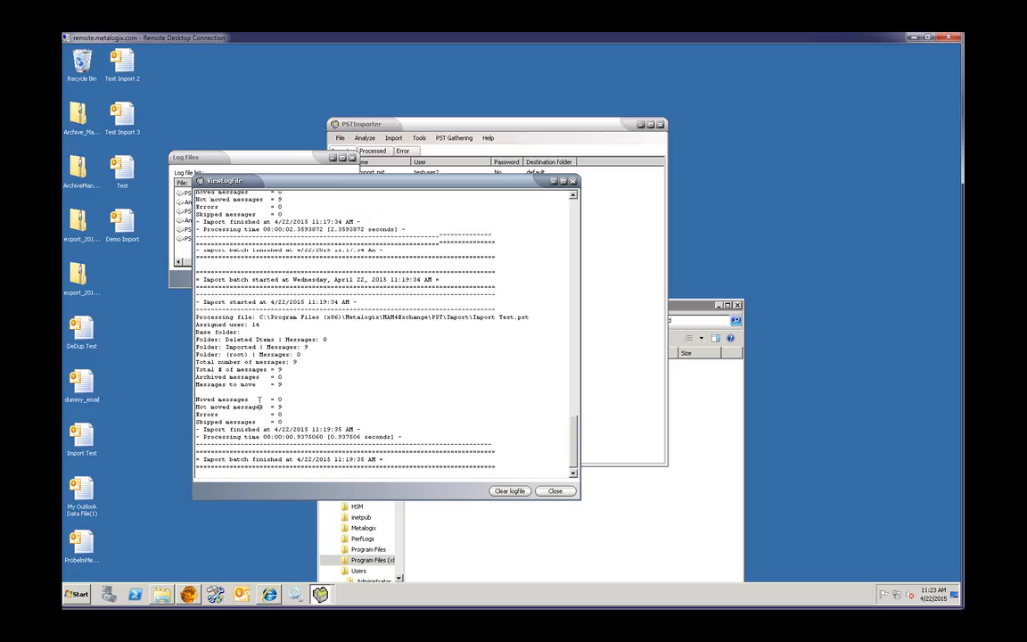
{"action": "scroll", "coordinate": [259, 401], "scroll_direction": "up", "scroll_amount": 3}
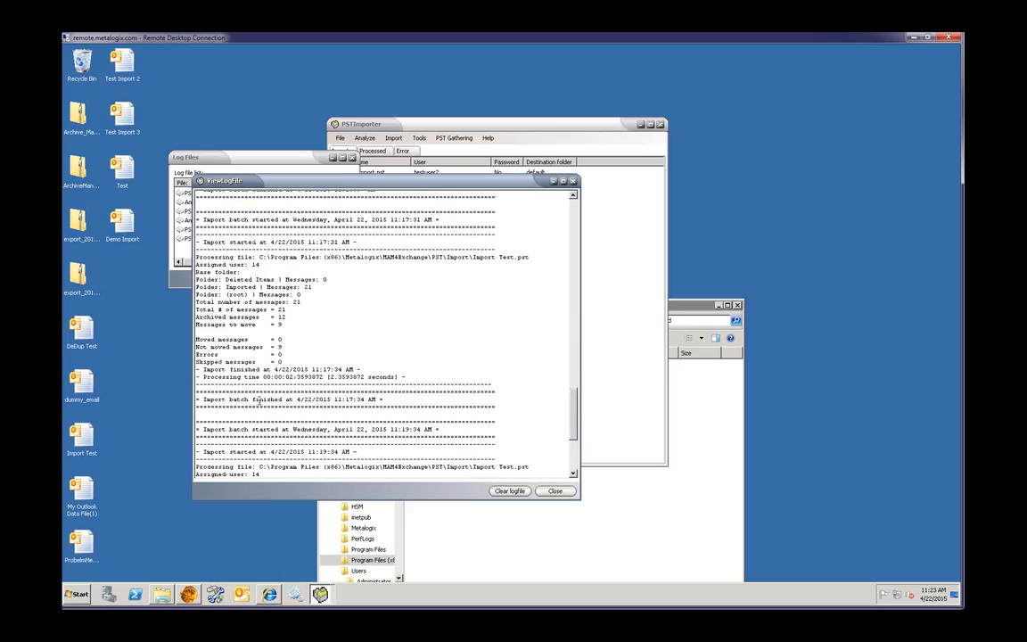
{"action": "scroll", "coordinate": [266, 322], "scroll_direction": "up", "scroll_amount": 5}
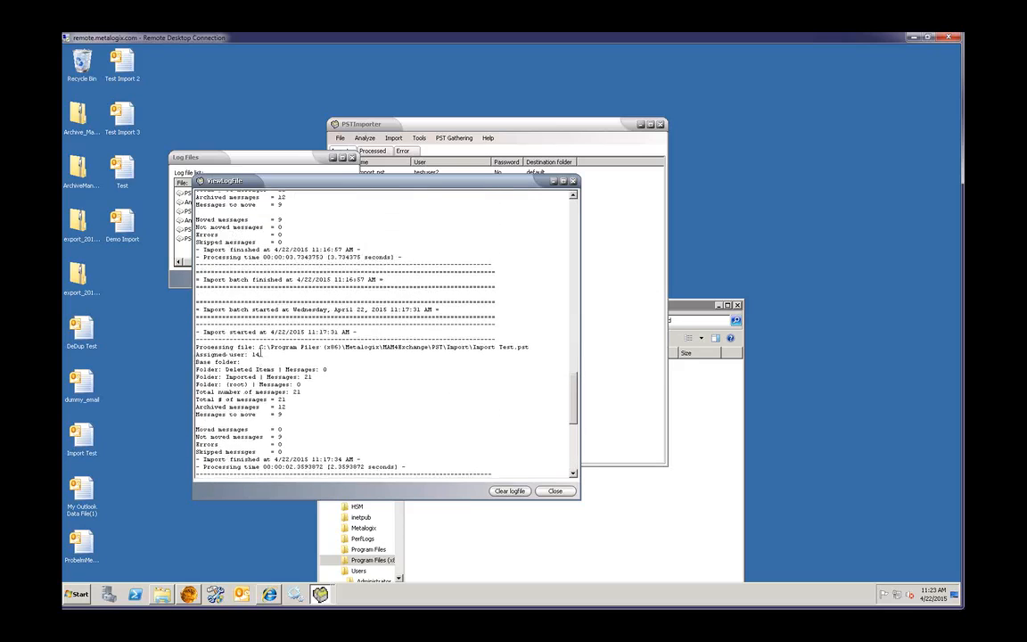
{"action": "scroll", "coordinate": [261, 352], "scroll_direction": "up", "scroll_amount": 1}
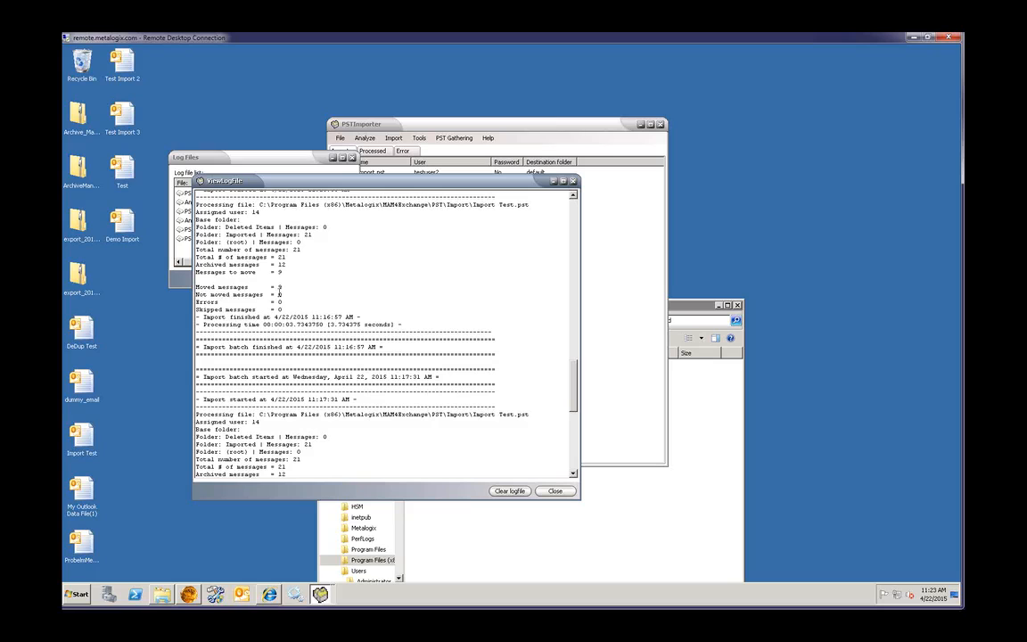
{"action": "scroll", "coordinate": [225, 300], "scroll_direction": "down", "scroll_amount": 6}
{"action": "scroll", "coordinate": [268, 338], "scroll_direction": "down", "scroll_amount": 1}
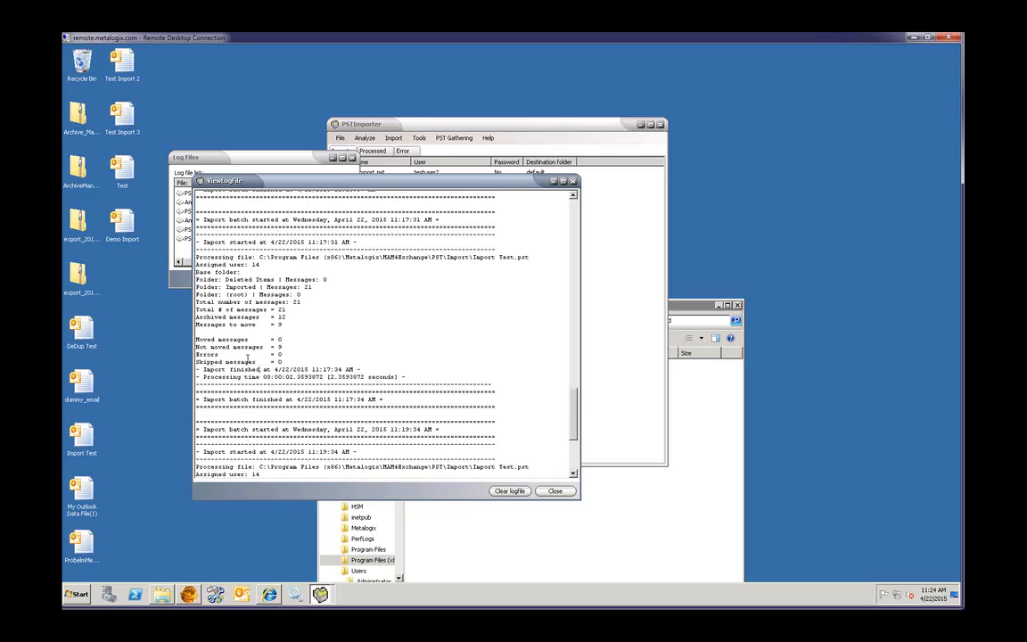
Match the assigned user ID 14 from the import log to its mailbox in Archive Manager, and close the log windows
{"action": "double_click", "coordinate": [255, 264]}
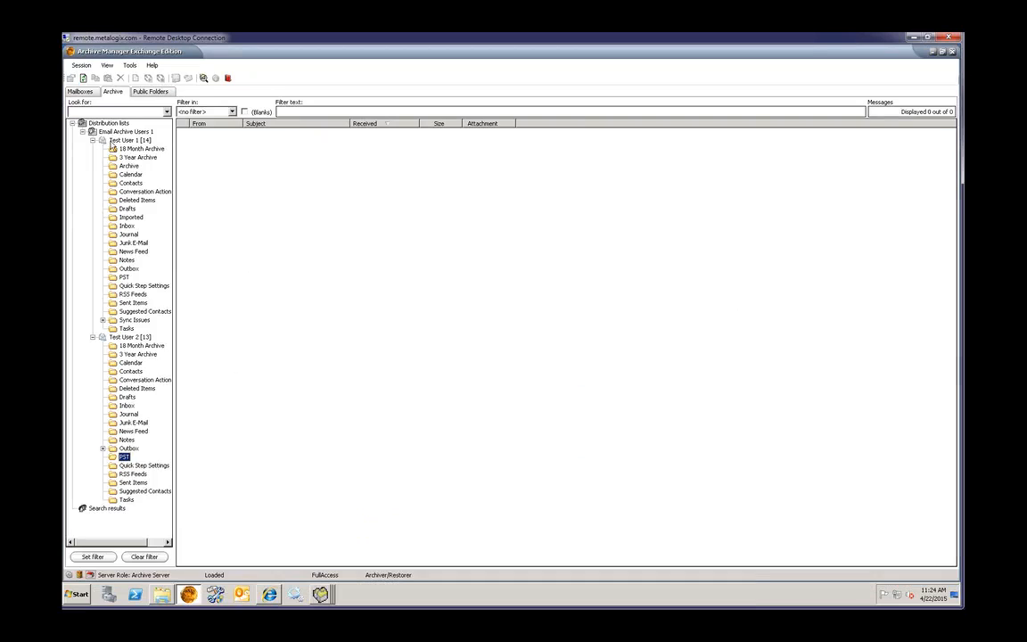
{"action": "left_click", "coordinate": [135, 140]}
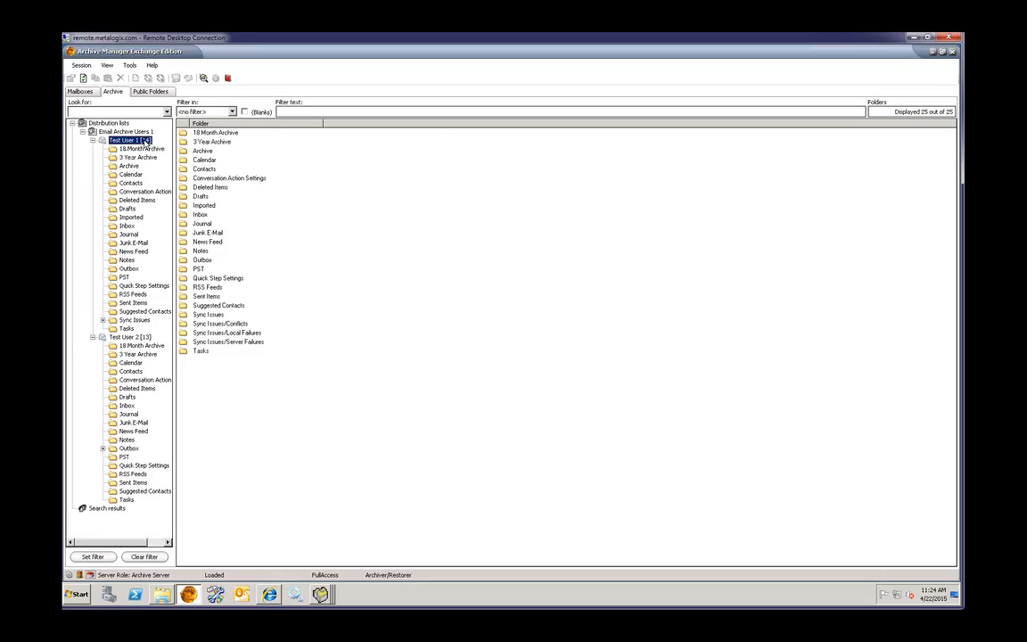
{"action": "left_click", "coordinate": [932, 52]}
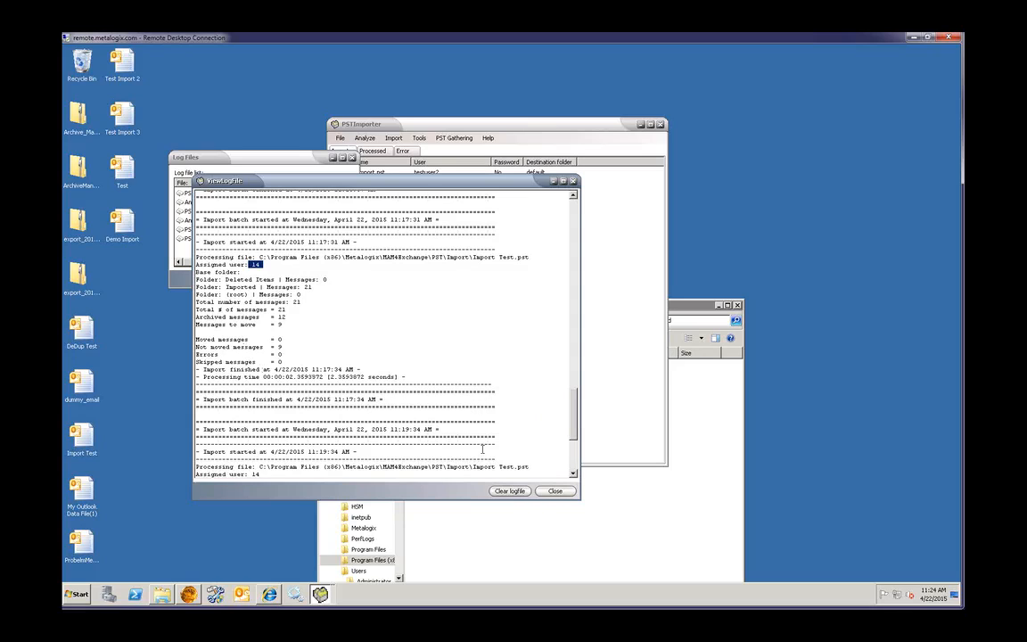
{"action": "left_click", "coordinate": [554, 491]}
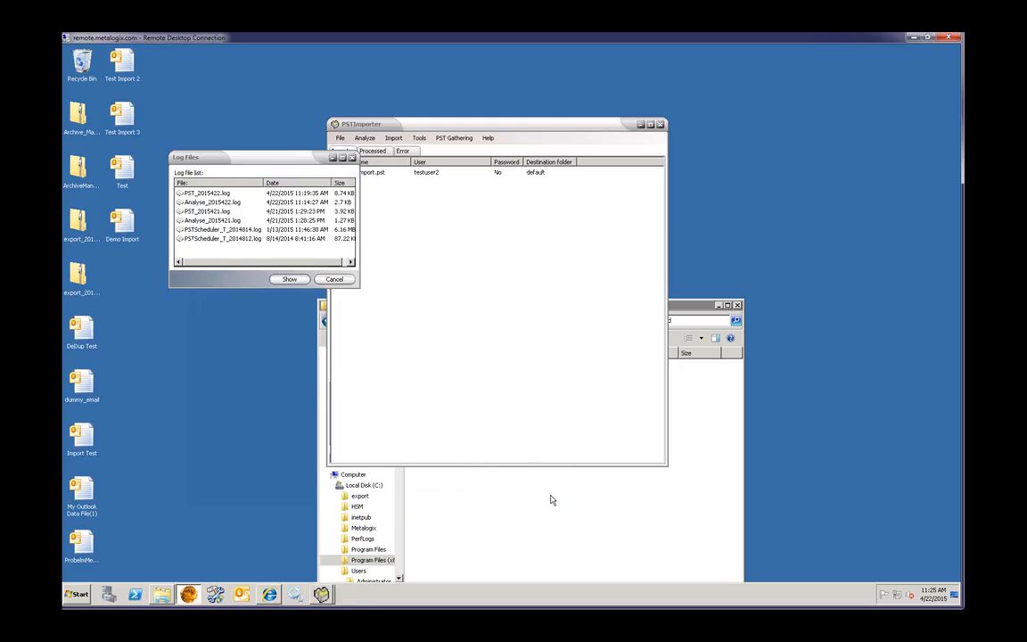
{"action": "left_click", "coordinate": [353, 157]}
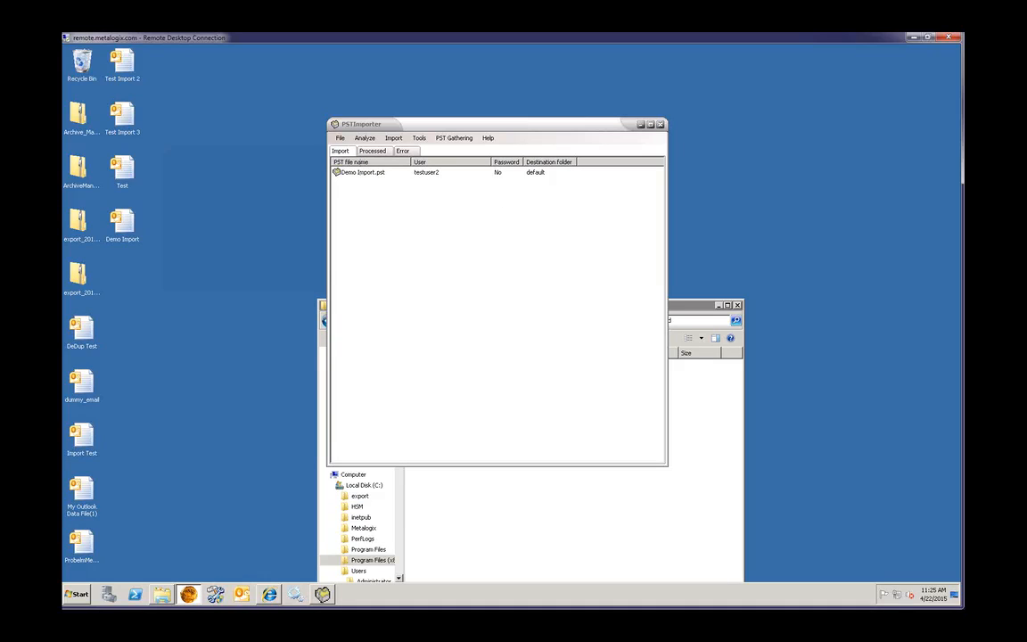
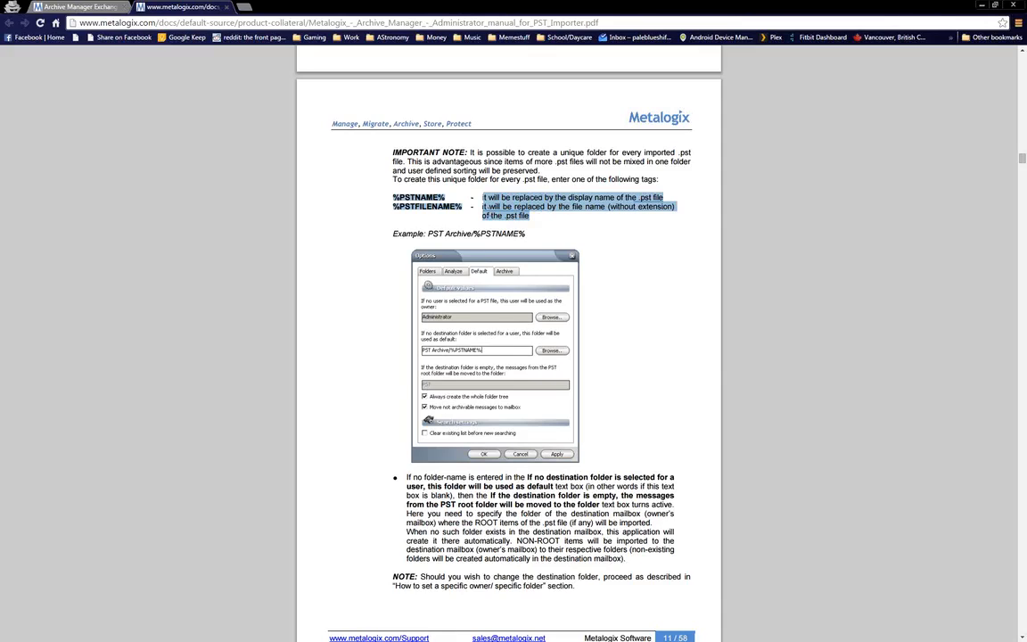
Clear the text selection on the PST Importer manual page about the %PSTNAME% and %PSTFILENAME% folder tags
{"action": "left_click", "coordinate": [456, 355]}
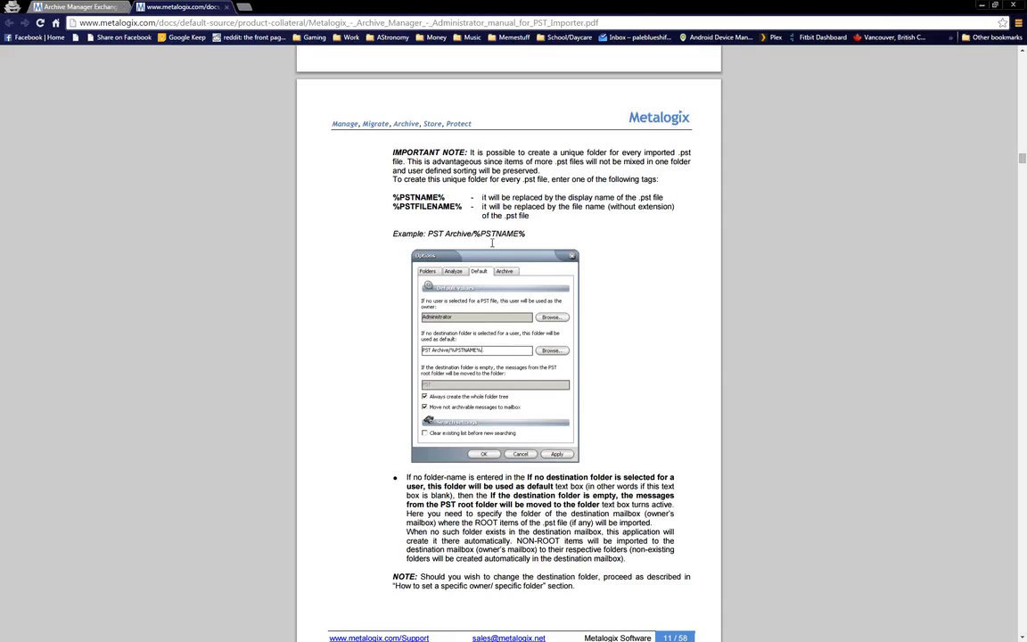